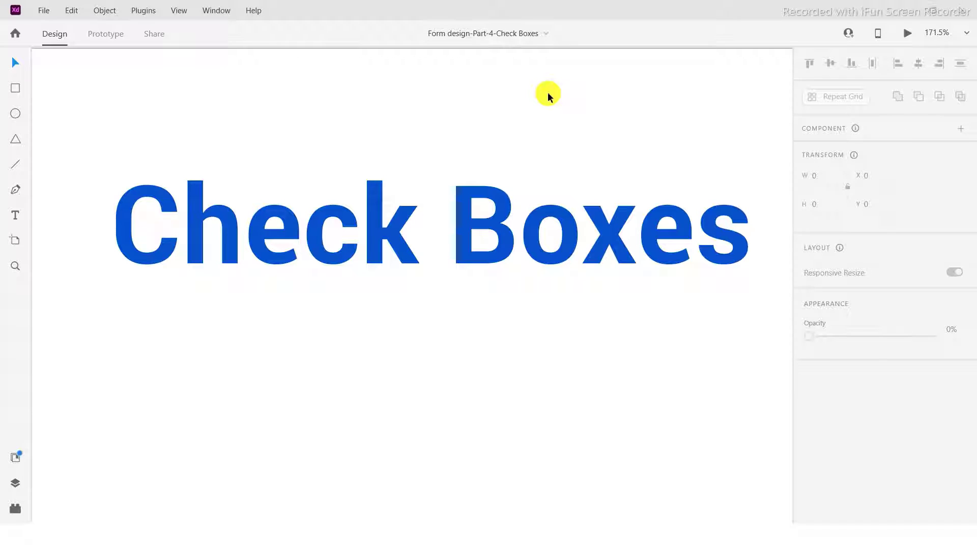
Review the Radio Button artboard's Default and Selected layout alongside the Check Boxes artboard.
scroll(528, 160, "down", 6)
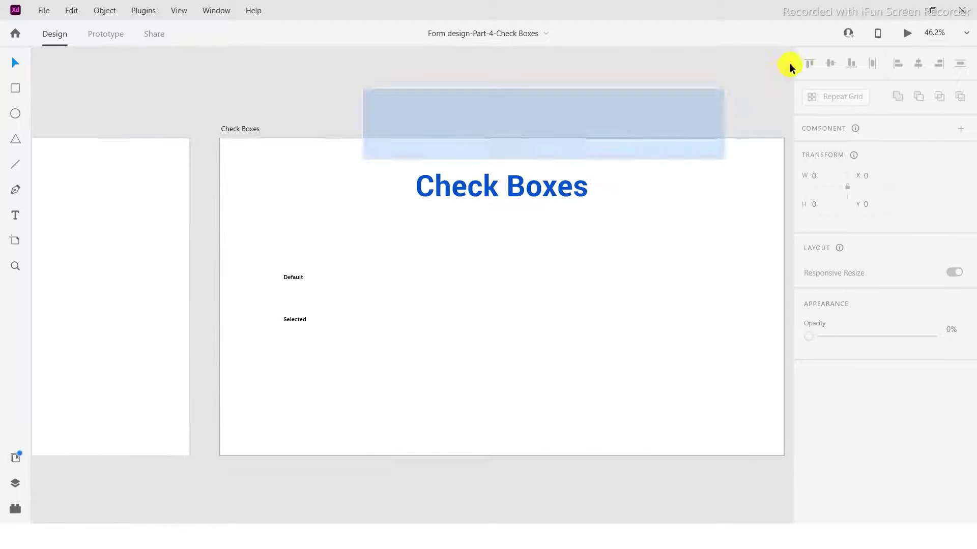
scroll(440, 100, "left", 7)
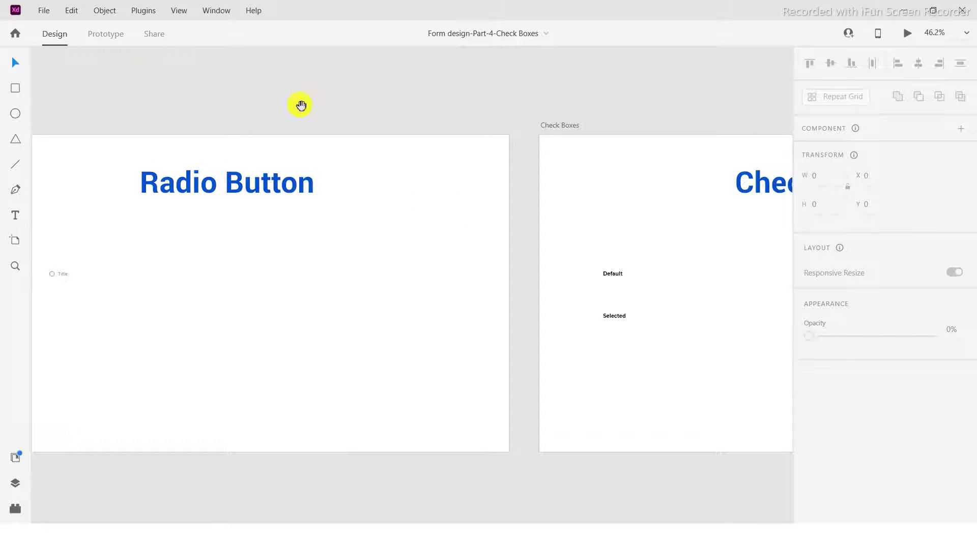
scroll(301, 105, "up", 3)
left_click(403, 60)
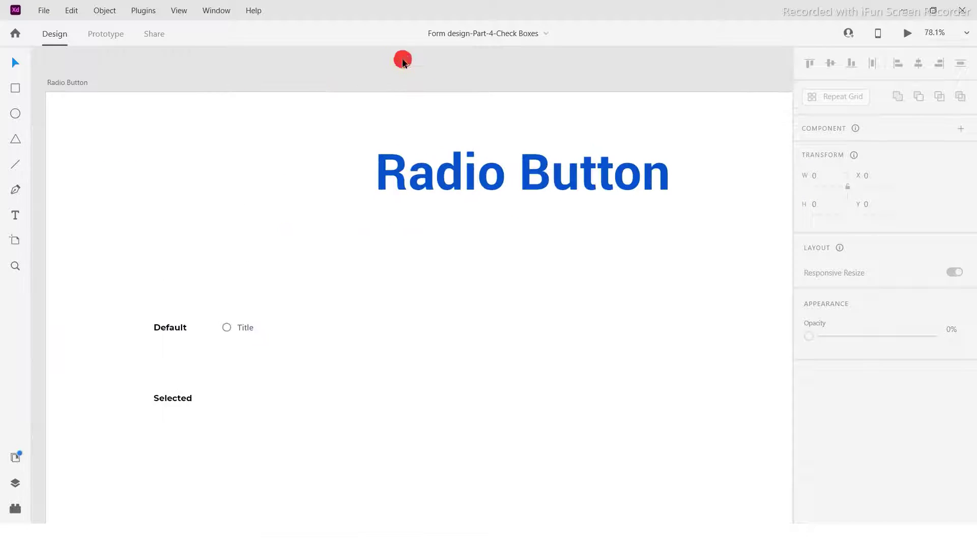
scroll(578, 207, "down", 1)
scroll(578, 207, "right", 2)
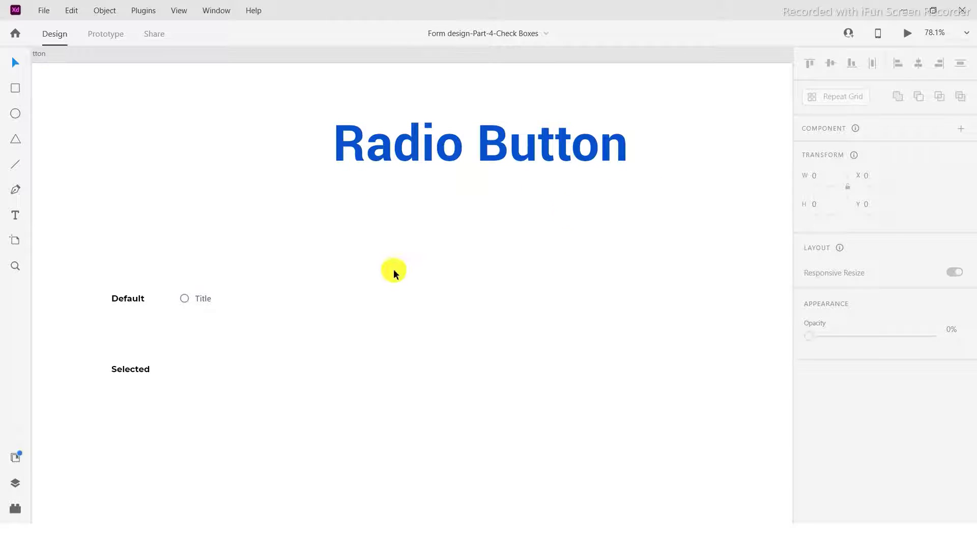
left_click_drag(256, 155, 253, 179)
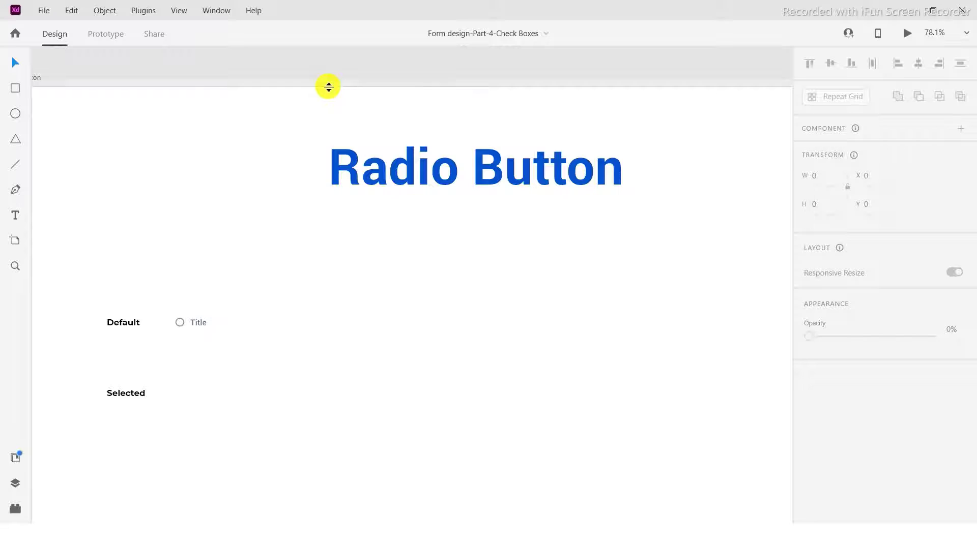
left_click_drag(481, 192, 453, 200)
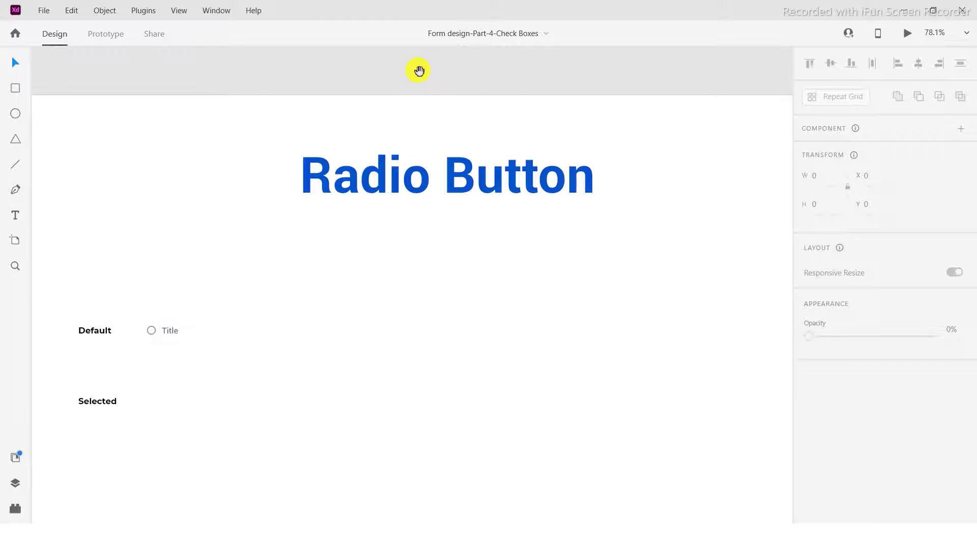
left_click_drag(648, 156, 59, 174)
left_click_drag(618, 89, 260, 87)
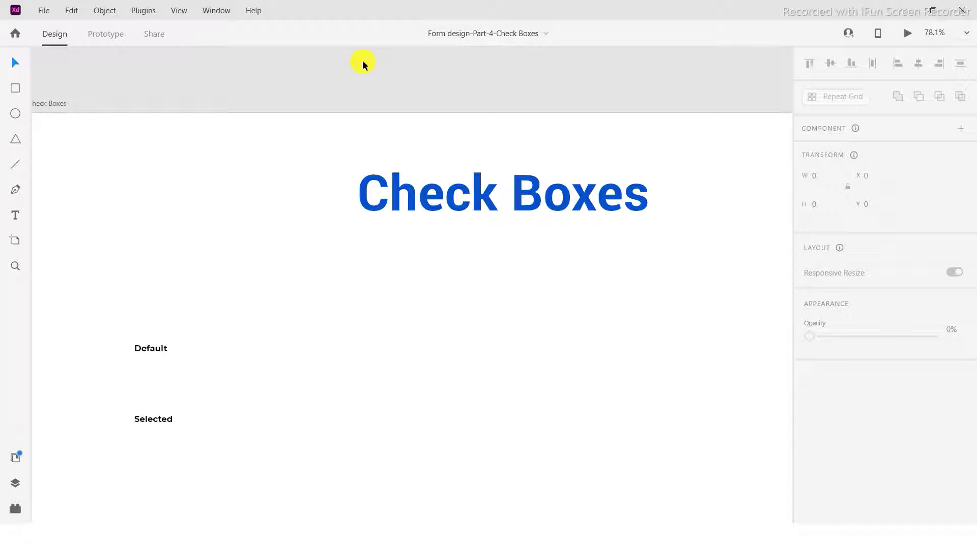
scroll(363, 60, "left", 15)
scroll(604, 275, "up", 1)
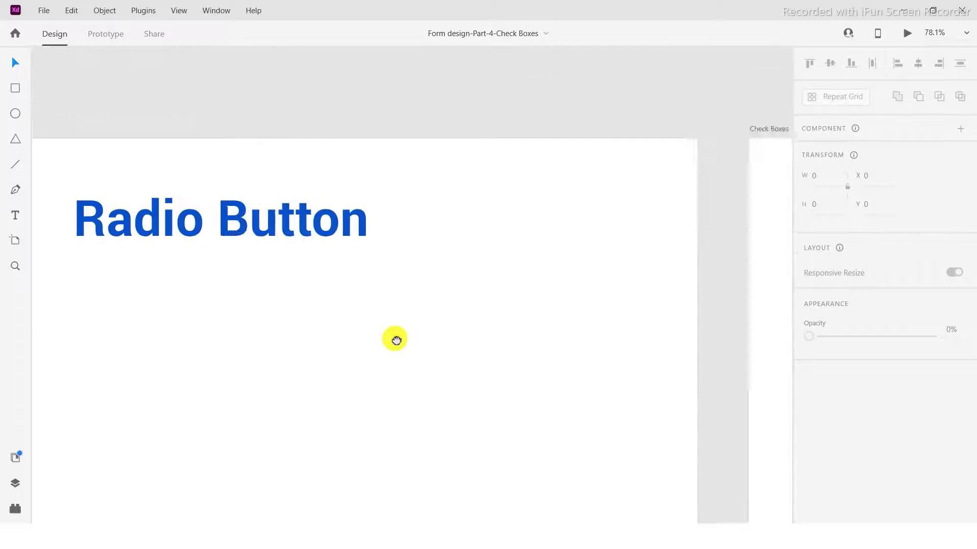
scroll(397, 340, "right", 5)
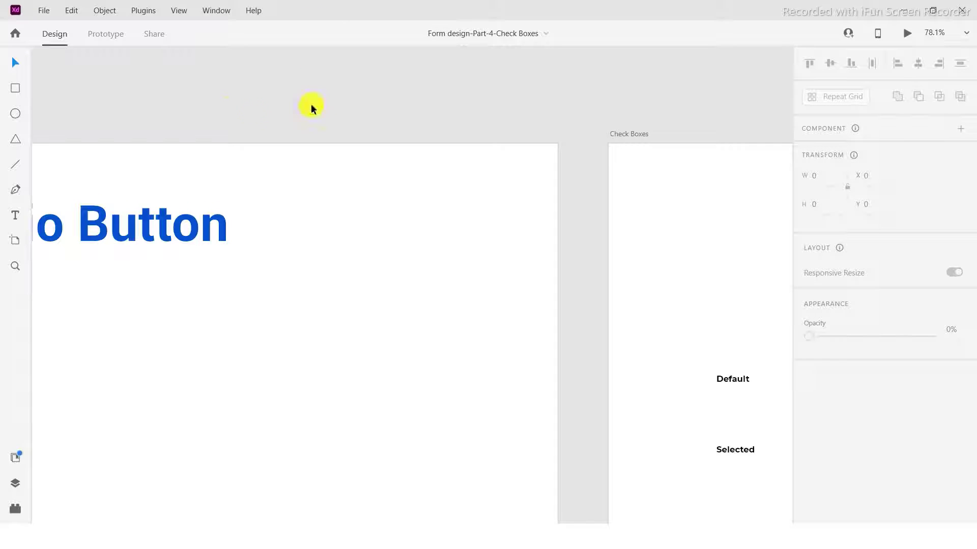
scroll(376, 94, "left", 8)
scroll(437, 80, "down", 1)
scroll(604, 94, "right", 20)
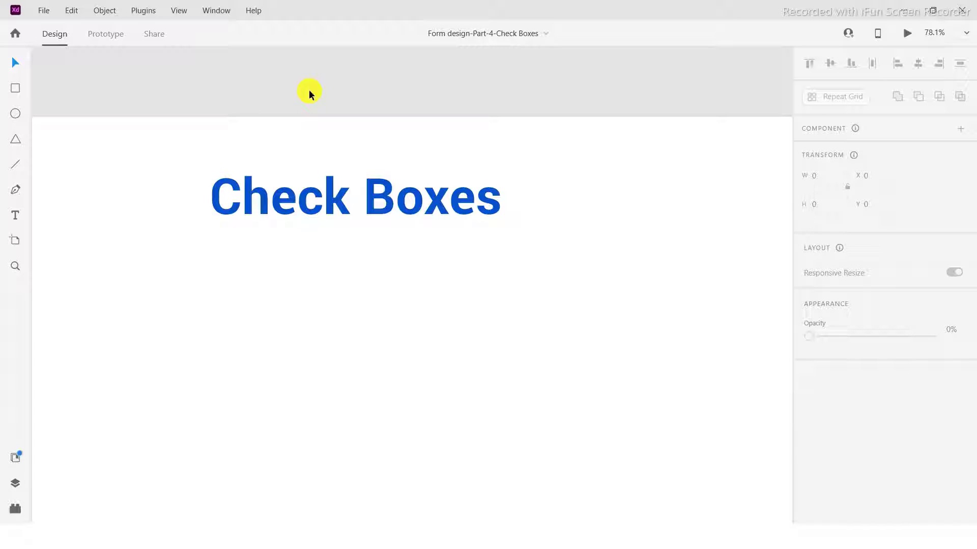
Examine the Default and Selected labels on the Check Boxes artboard.
left_click_drag(371, 90, 484, 66)
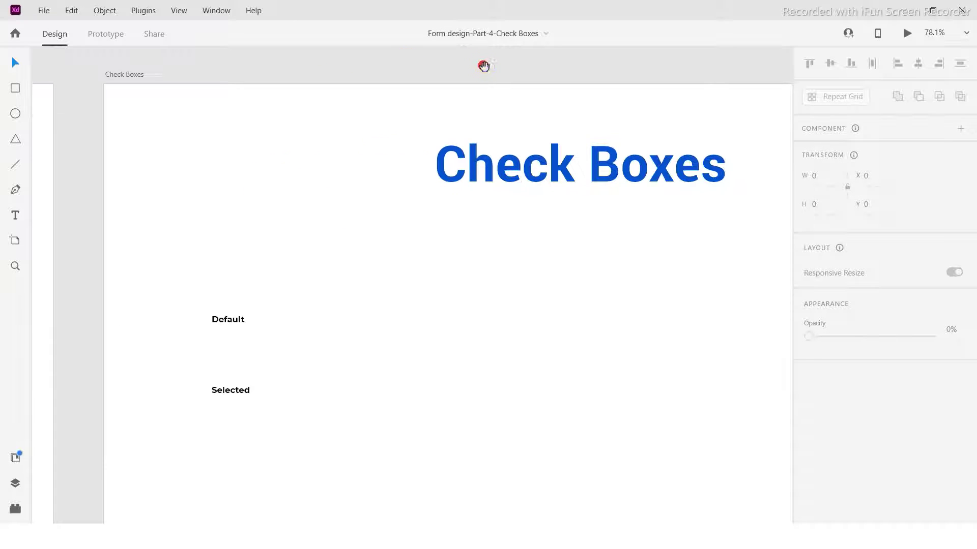
scroll(166, 387, "down", 1)
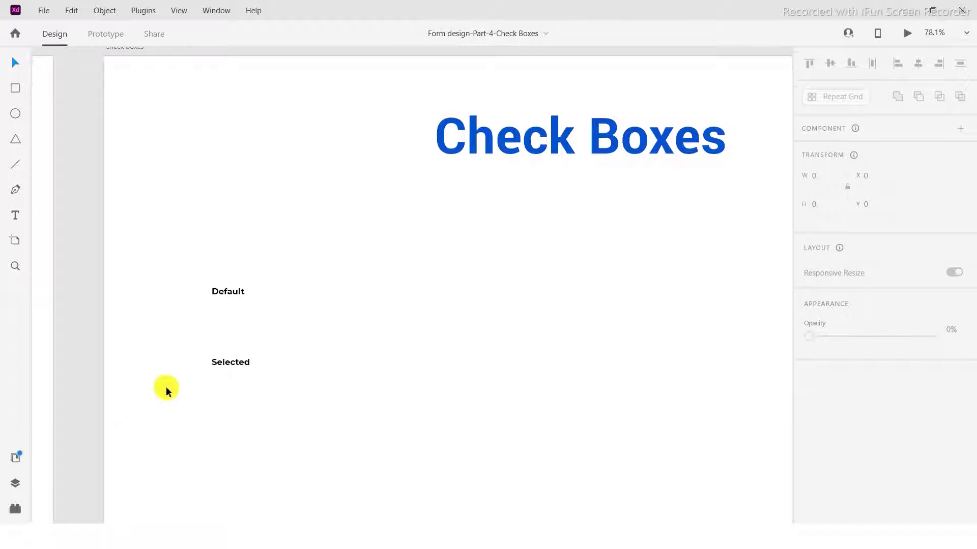
scroll(180, 368, "up", 4)
mouse_move(454, 158)
left_mouse_down()
mouse_move(458, 181)
mouse_move(466, 171)
left_mouse_up()
left_click_drag(330, 245, 296, 183)
scroll(276, 196, "up", 4)
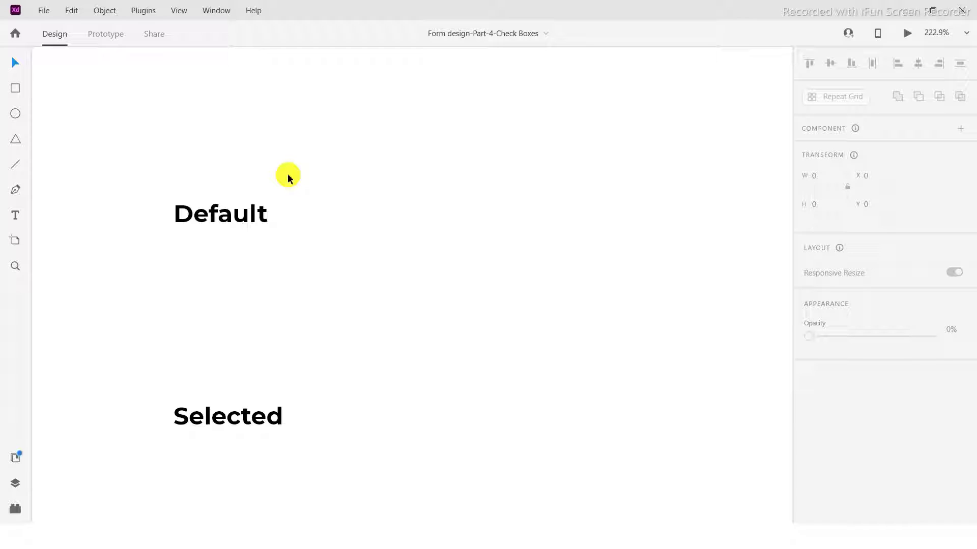
left_click(231, 426)
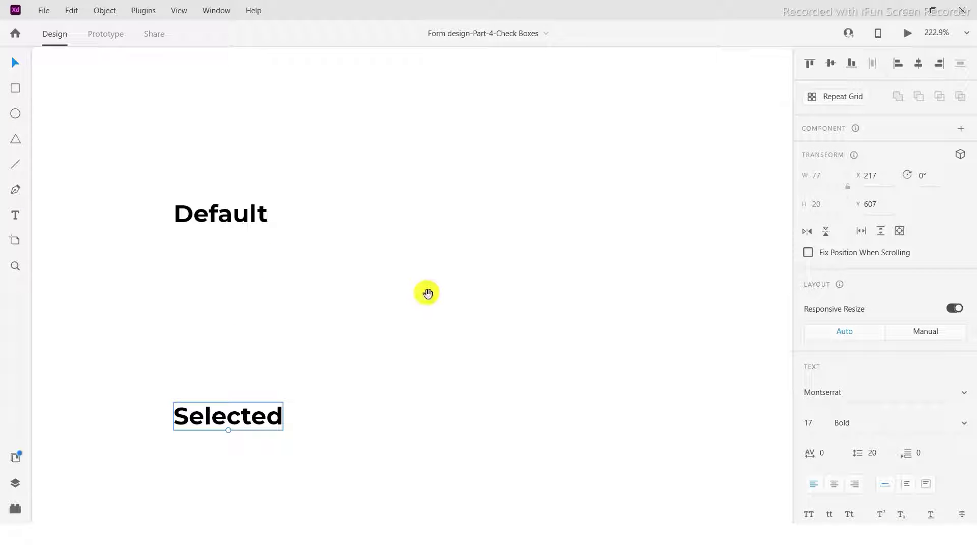
left_click_drag(428, 292, 343, 301)
scroll(343, 301, "down", 3)
left_click(249, 152)
left_click_drag(223, 169, 290, 134)
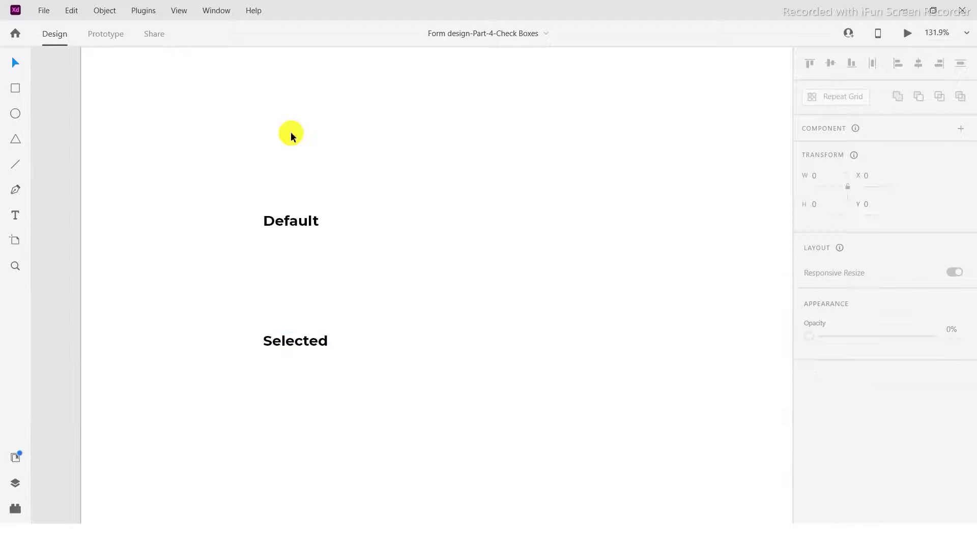
Draw a square beside the Default label, set its size to 24 × 24, and move it farther from the label.
scroll(283, 196, "up", 3)
left_click_drag(419, 190, 372, 185)
left_click(11, 92)
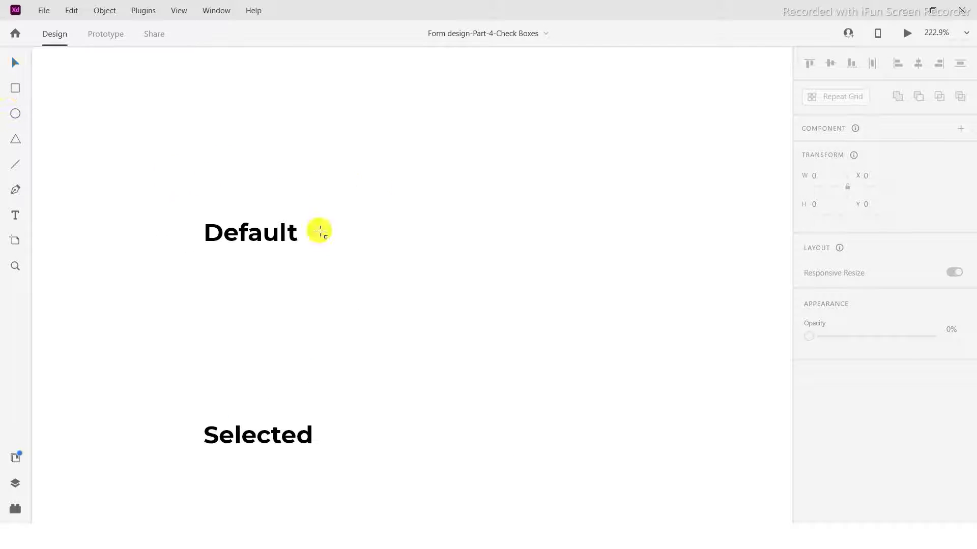
scroll(342, 221, "up", 3)
left_click_drag(349, 221, 385, 263)
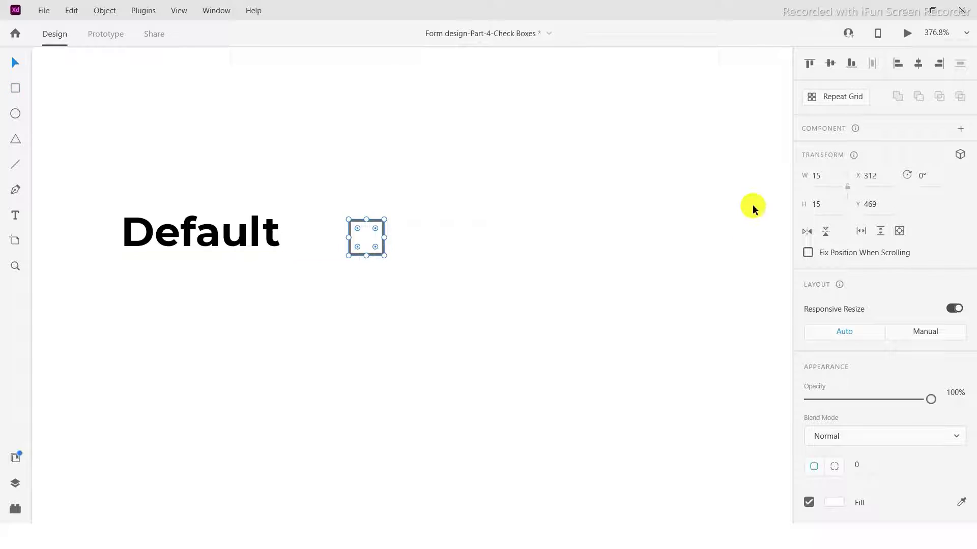
left_click(828, 179)
type("24")
key("Return")
left_click_drag(397, 240, 478, 211)
scroll(461, 189, "up", 2)
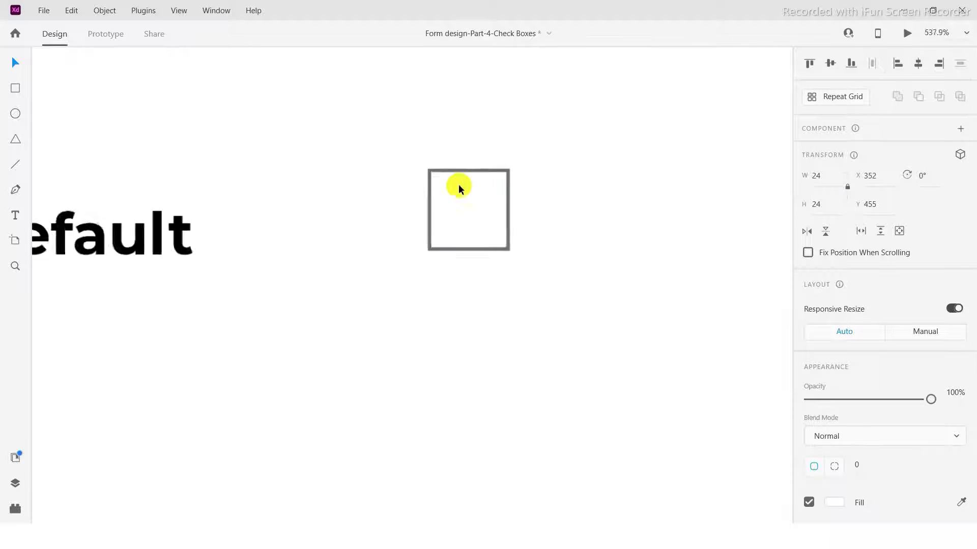
Draw a second square centred inside the 24 × 24 square and enlarge it to 16 × 16.
scroll(461, 189, "up", 1)
left_click(16, 88)
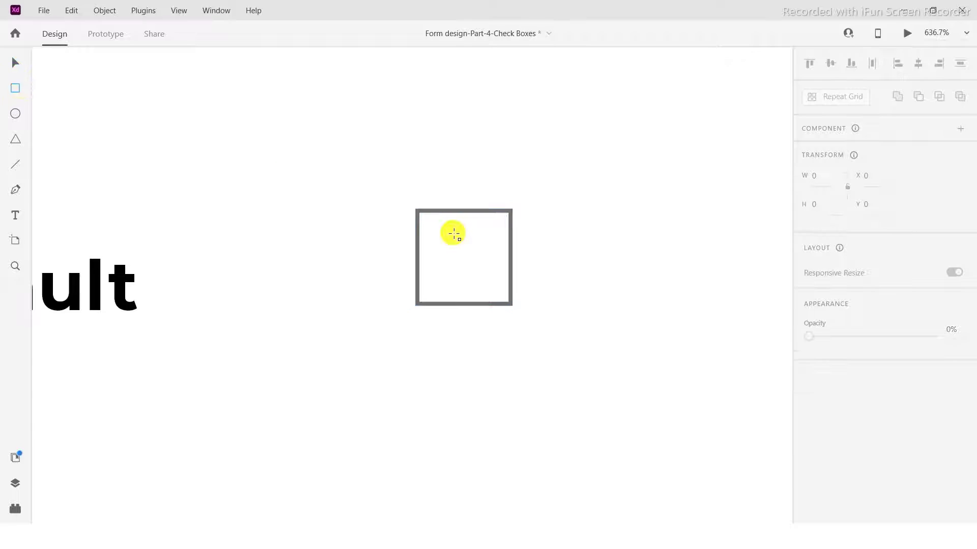
left_click_drag(436, 229, 492, 285)
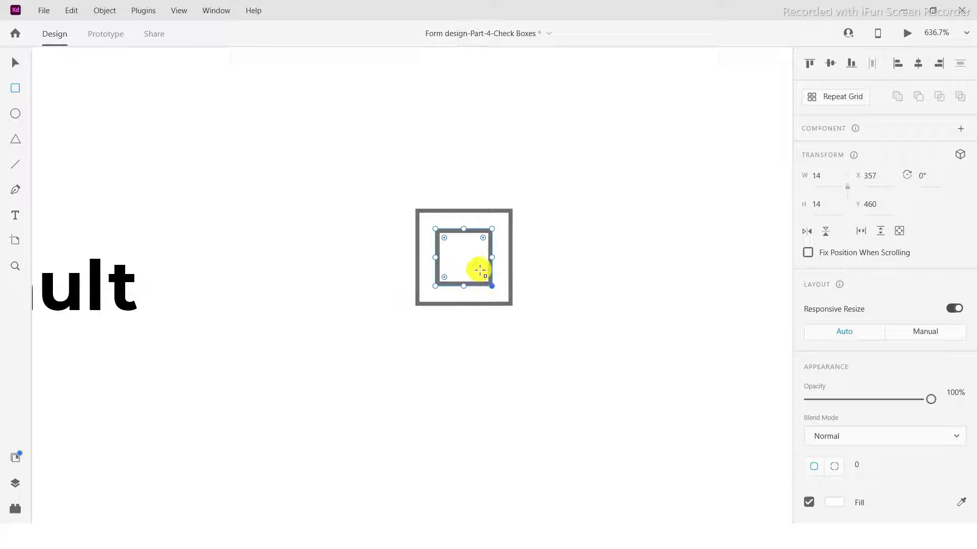
scroll(480, 270, "up", 2)
left_click_drag(423, 220, 417, 215)
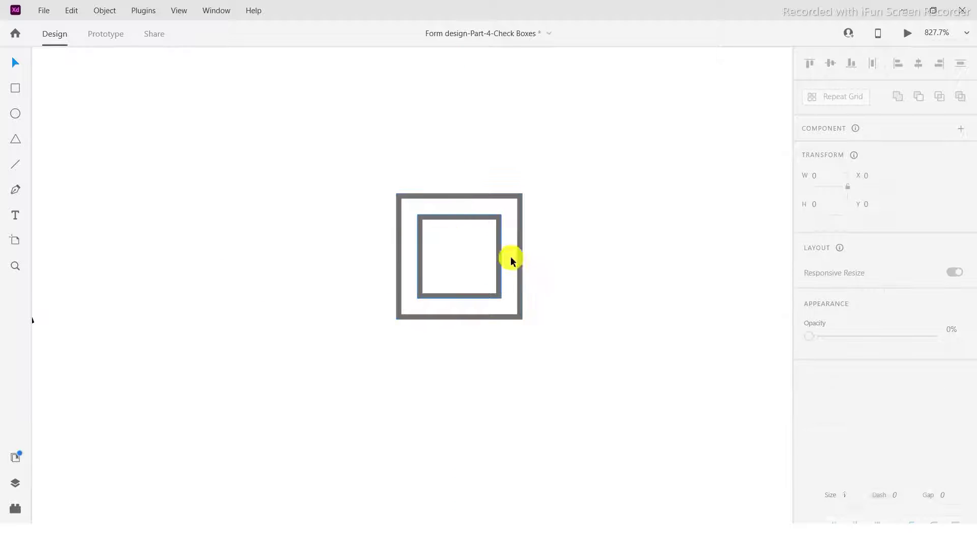
Turn off both the fill and the border of the outer 24 × 24 square.
scroll(883, 353, "down", 2)
left_click(472, 195)
scroll(905, 388, "down", 3)
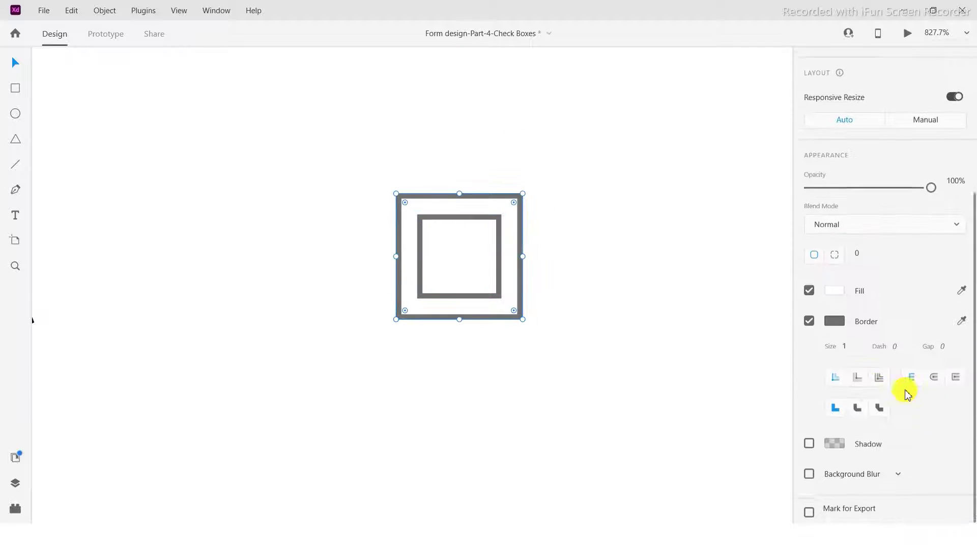
left_click(809, 285)
left_click(806, 318)
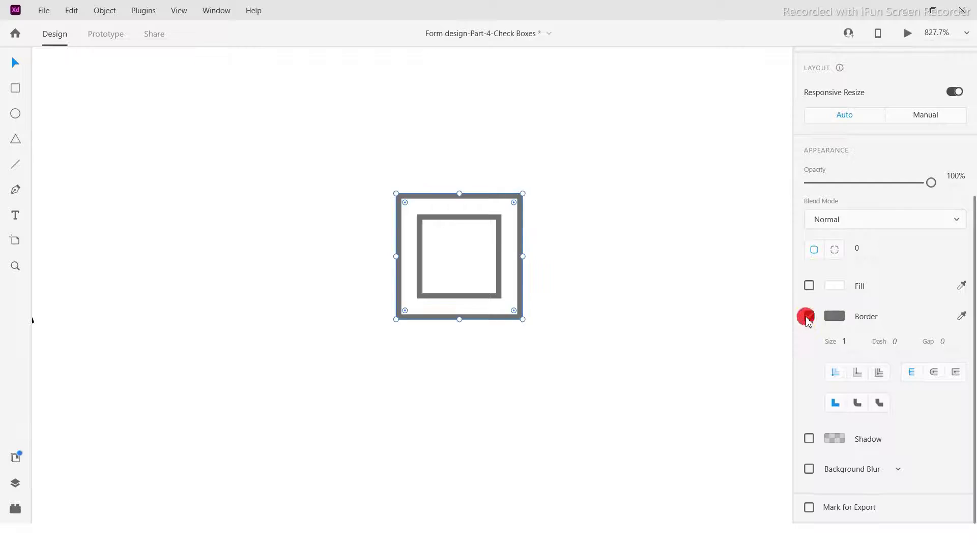
left_click_drag(304, 158, 528, 211)
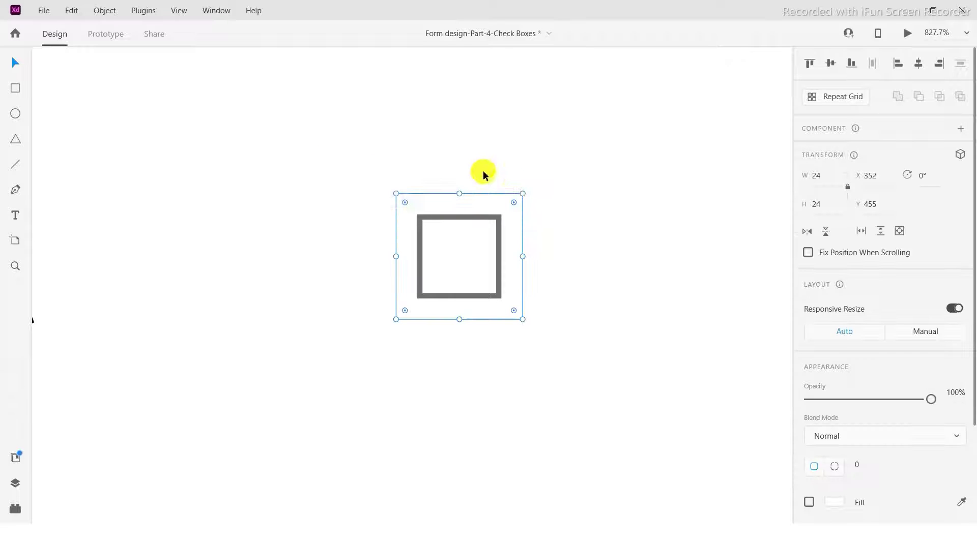
left_click(473, 190)
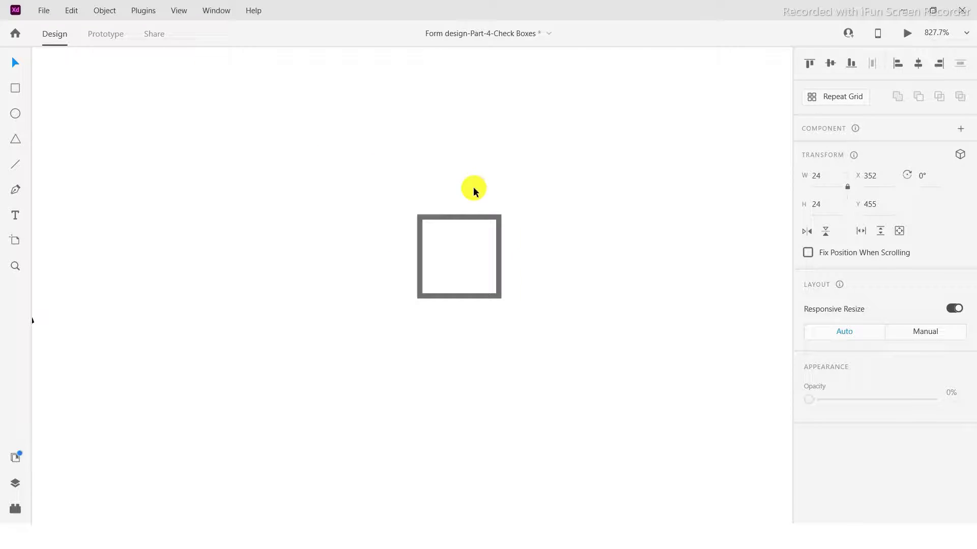
Set the inner square's corner radius to 4.
left_click(465, 216)
scroll(863, 382, "down", 3)
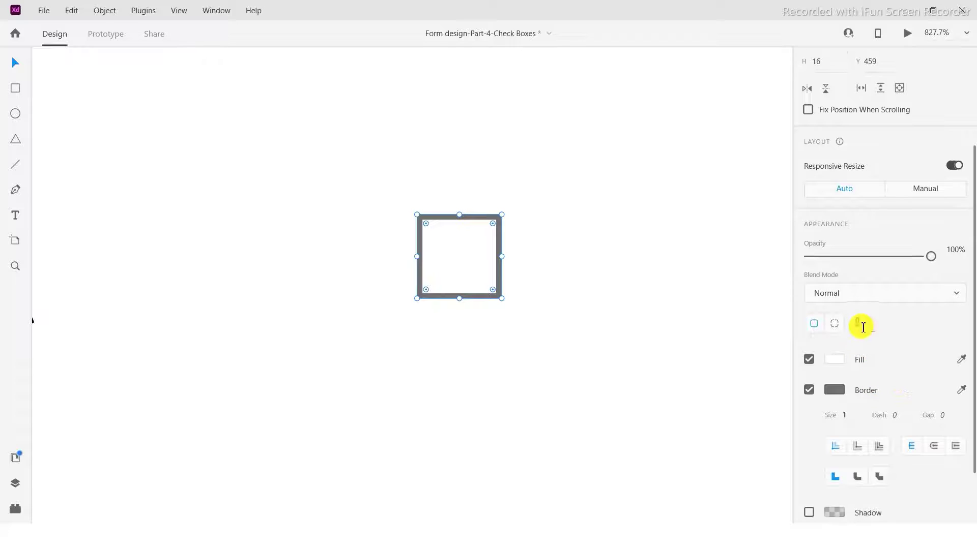
type("5")
key("Return")
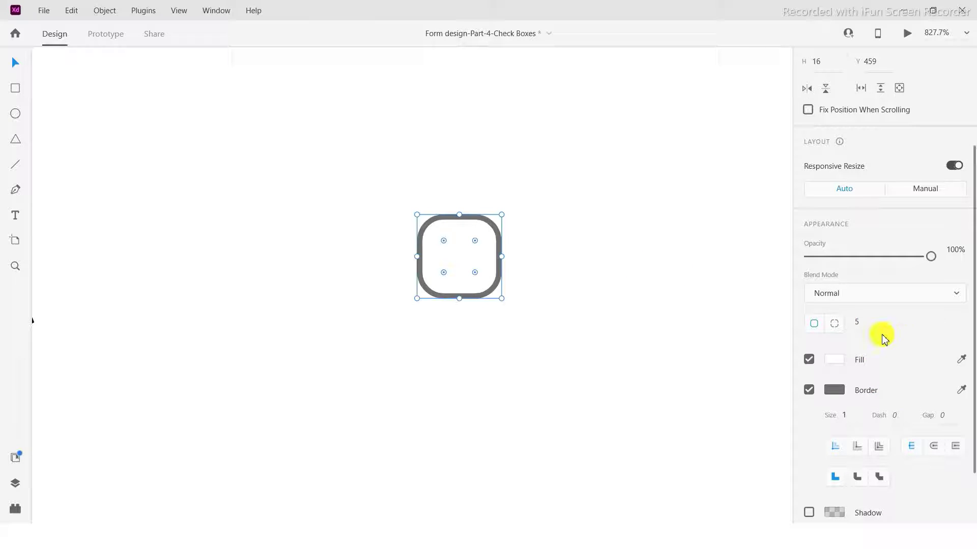
left_click(867, 326)
type("4")
left_click(540, 195)
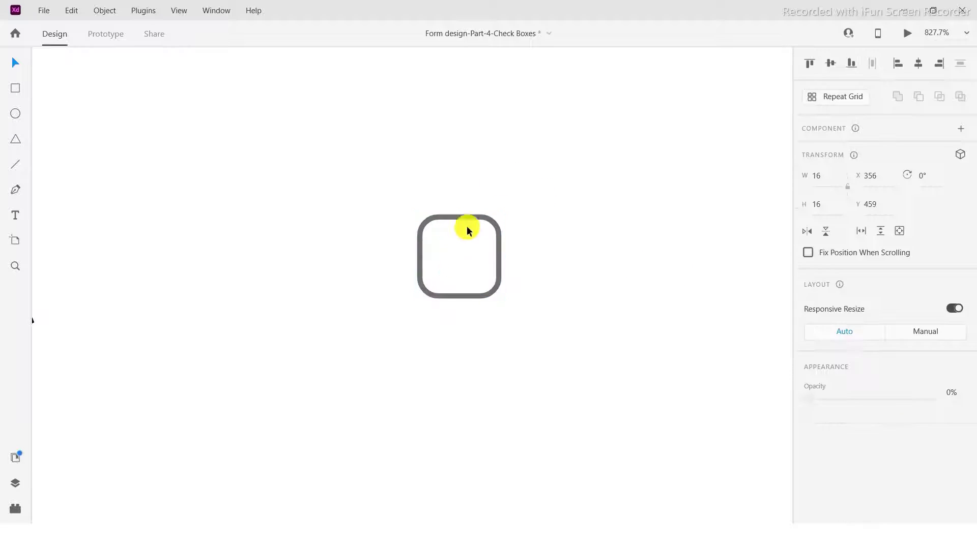
Turn off the inner square's fill and set its border colour to #172B4D at 50% opacity.
left_click(460, 218)
scroll(934, 404, "down", 3)
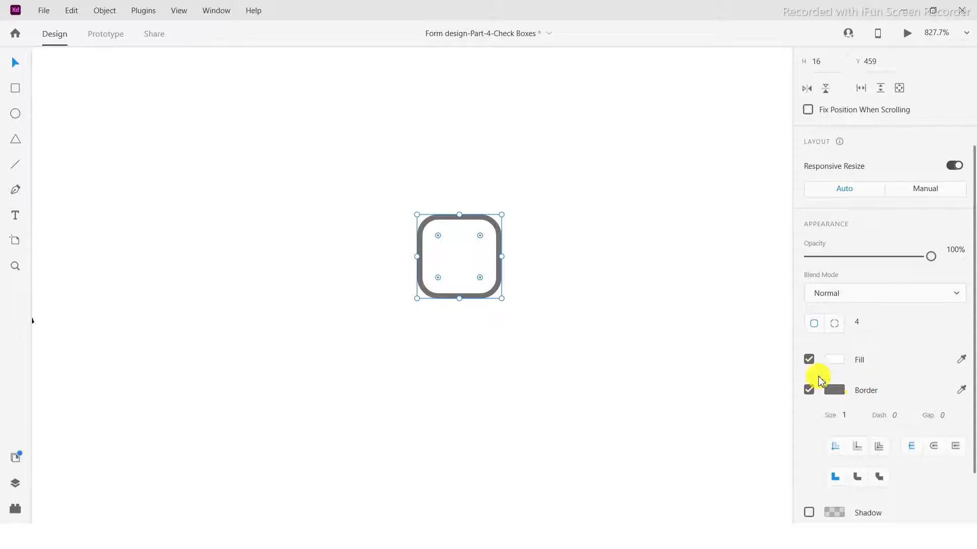
left_click(809, 361)
left_click(834, 390)
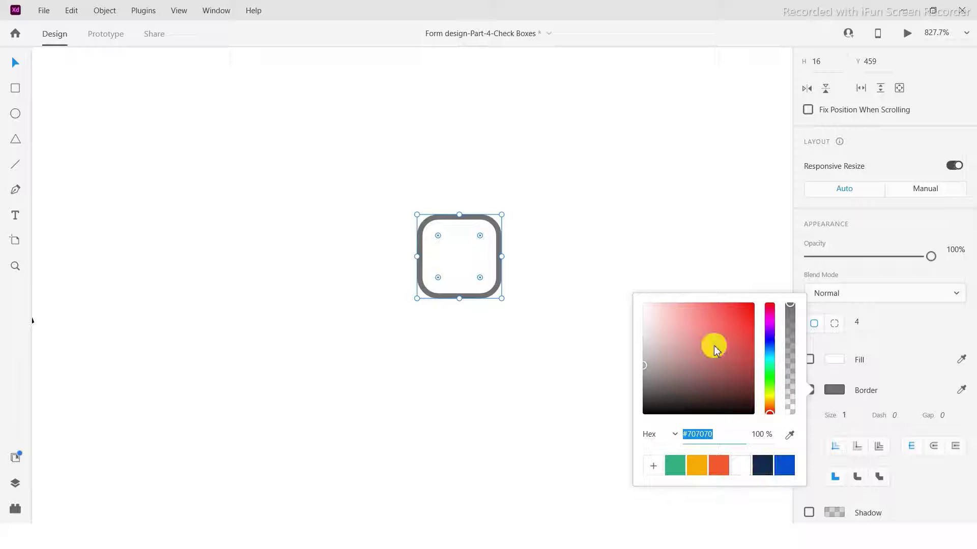
left_click(769, 472)
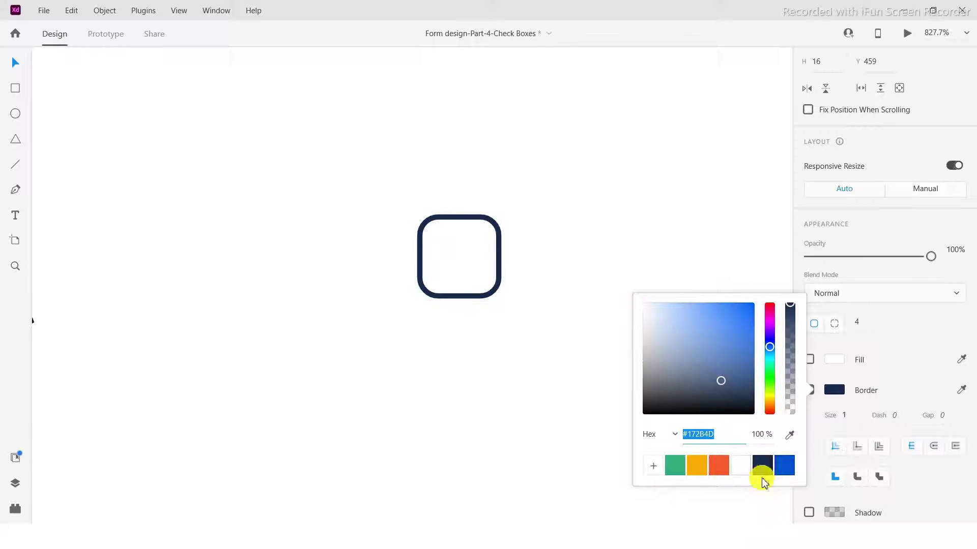
left_click(763, 435)
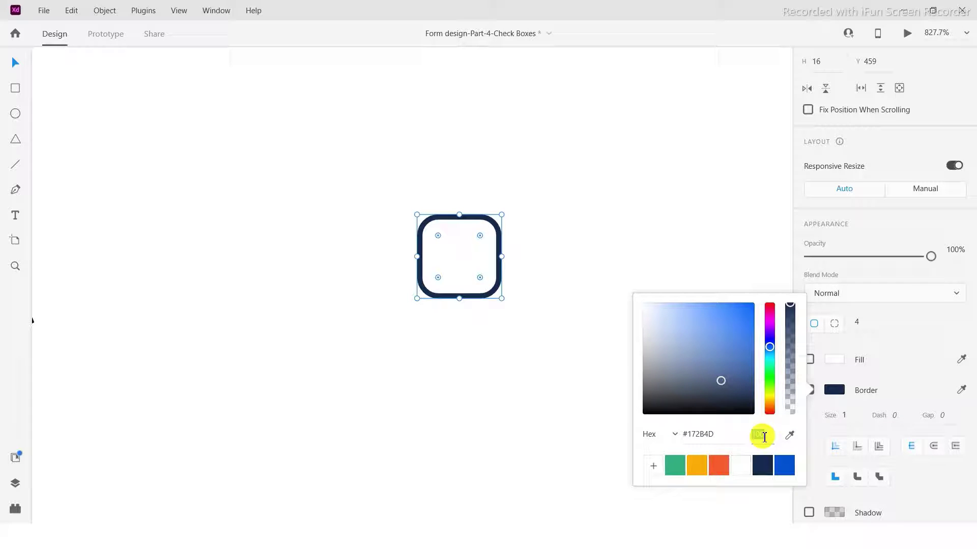
type("50")
key("Return")
left_click(465, 174)
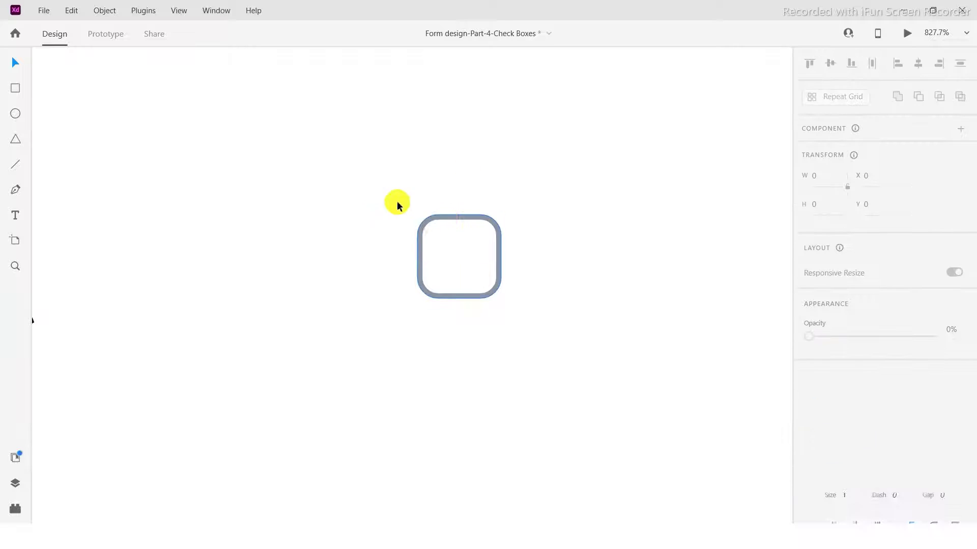
Set the border size of the inner 16 × 16 square to 2.
left_click_drag(397, 203, 512, 308)
scroll(334, 162, "right", 1)
left_click(422, 194)
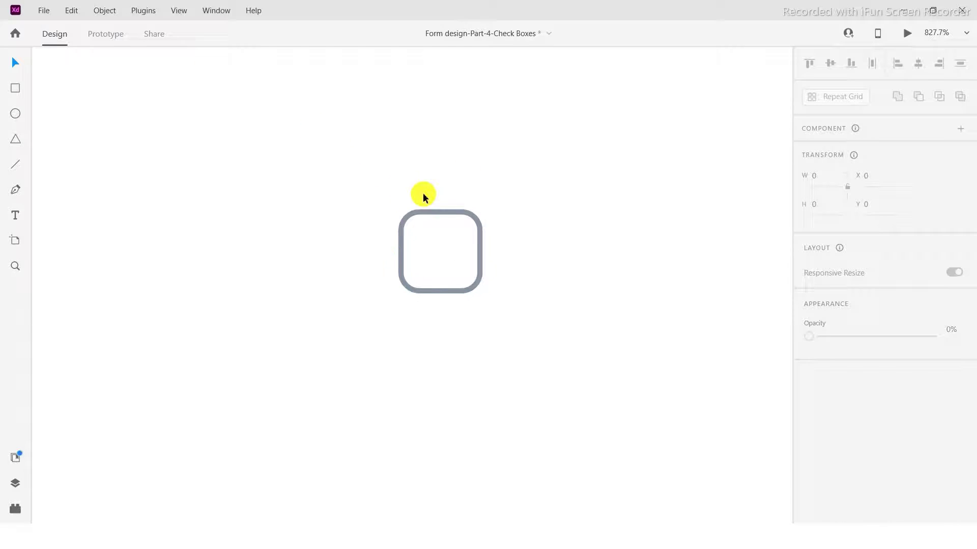
left_click(440, 216)
scroll(961, 429, "down", 3)
left_click(853, 344)
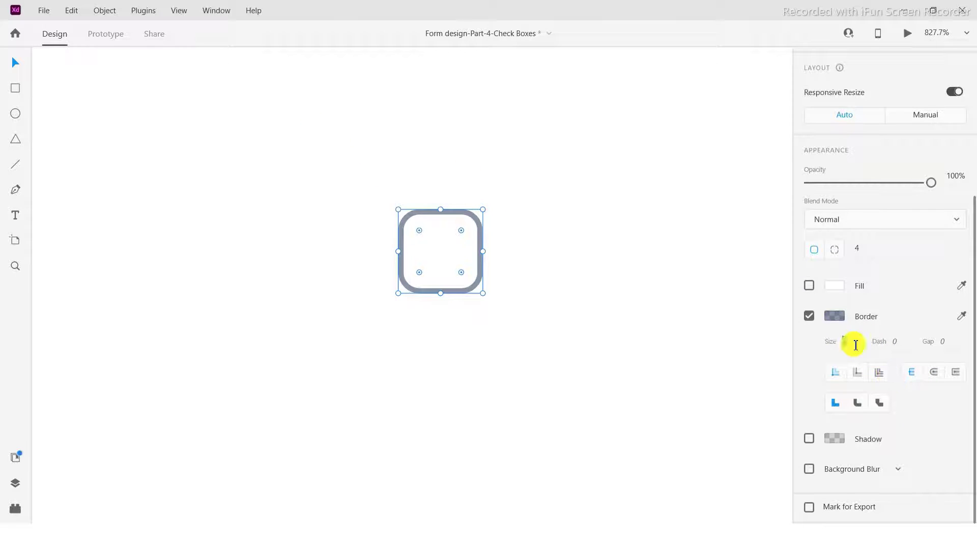
type("2")
key("Return")
left_click(429, 180)
left_click_drag(316, 154, 595, 405)
left_click_drag(447, 144, 486, 166)
right_click(492, 241)
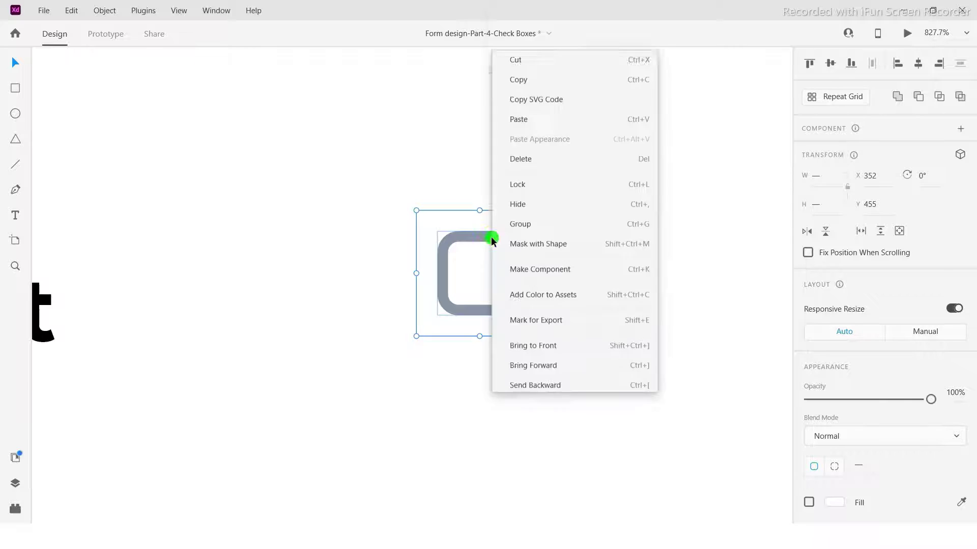
key("Escape")
left_click_drag(395, 167, 502, 222)
left_click(467, 177)
left_click(481, 237)
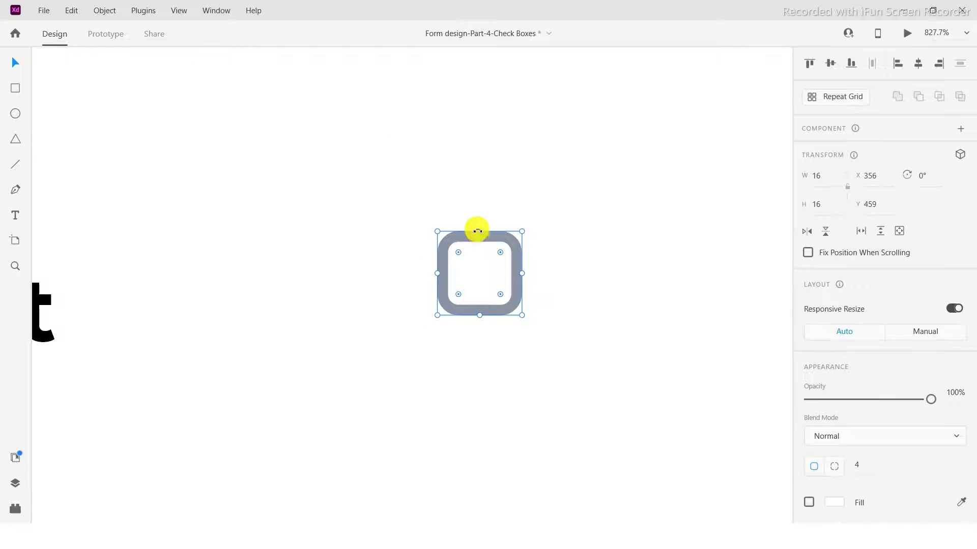
Select the inner and outer squares together and make them a component.
left_click(391, 170)
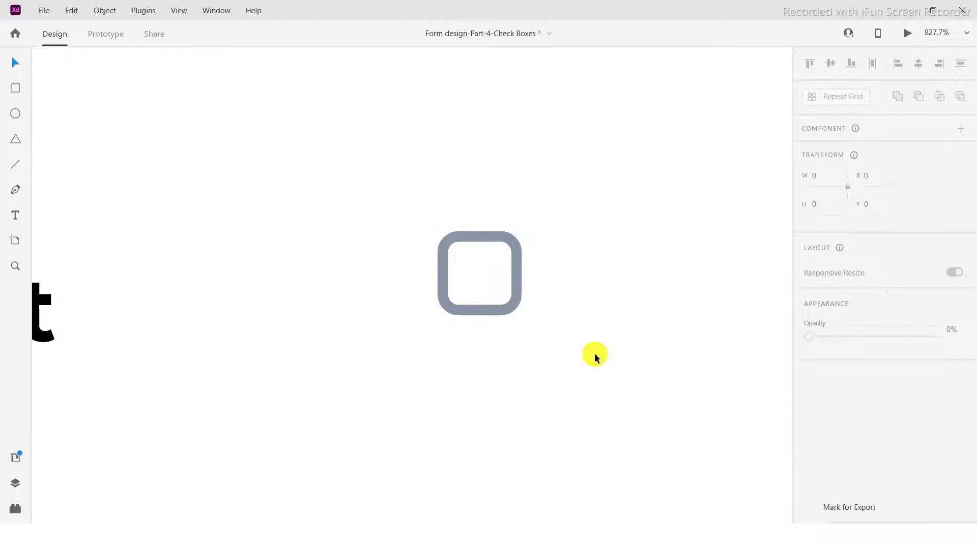
left_click(514, 298)
right_click(469, 240)
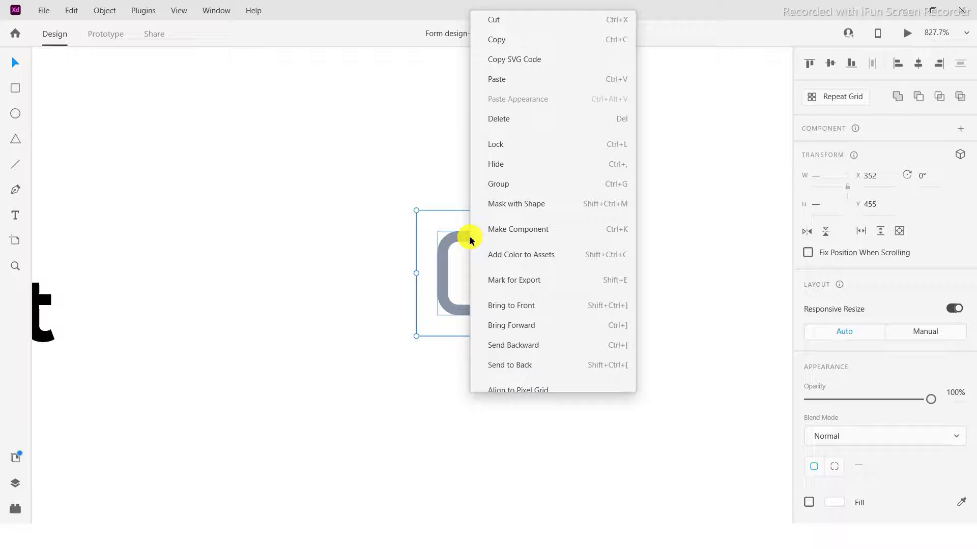
left_click(518, 220)
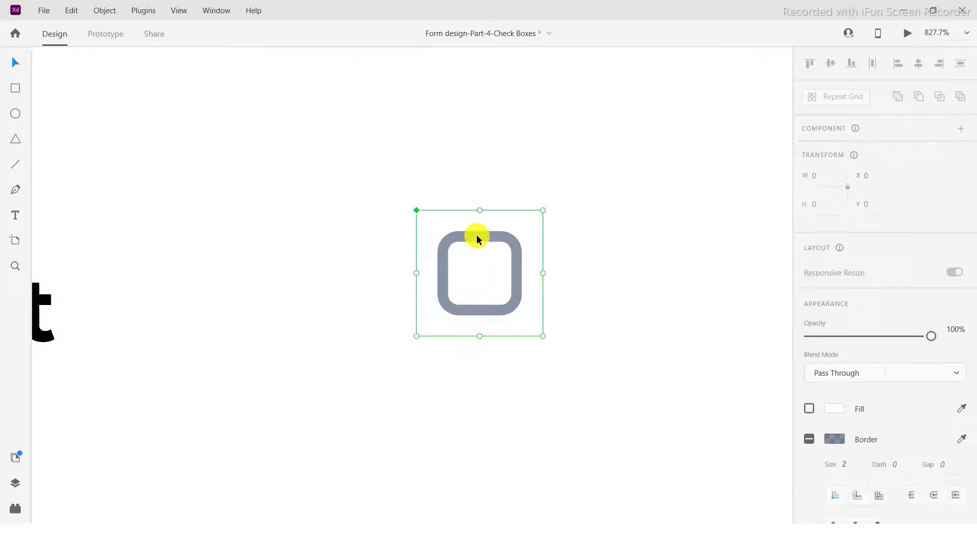
Move the check box component down beside the Selected label, at X 352, Y 605.
left_click_drag(443, 163, 548, 120)
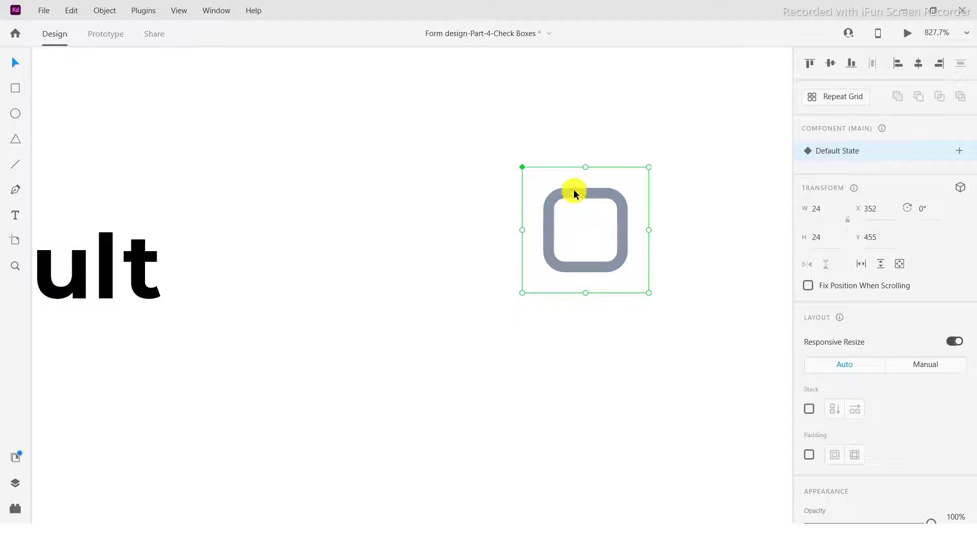
left_click_drag(574, 193, 574, 366)
scroll(549, 303, "down", 3)
left_click_drag(505, 288, 526, 138)
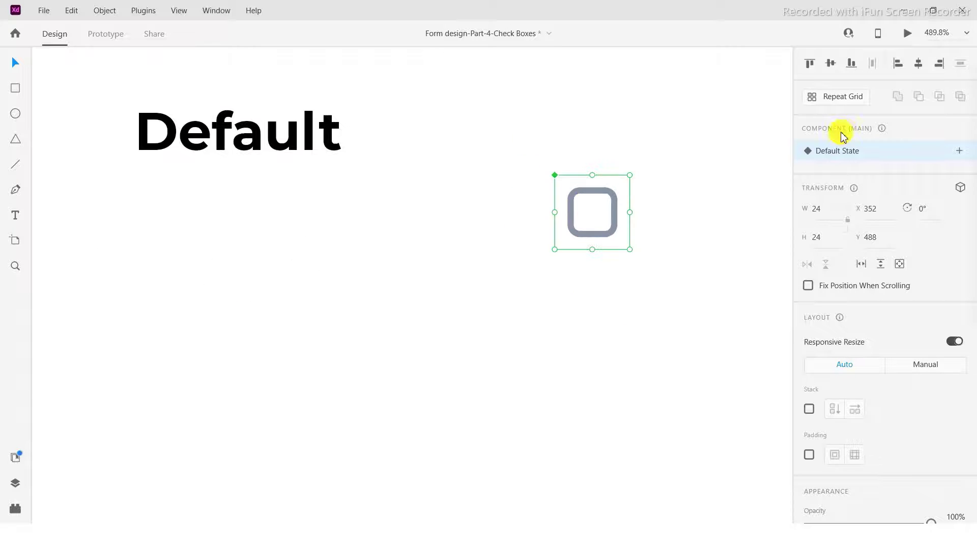
scroll(640, 192, "down", 5)
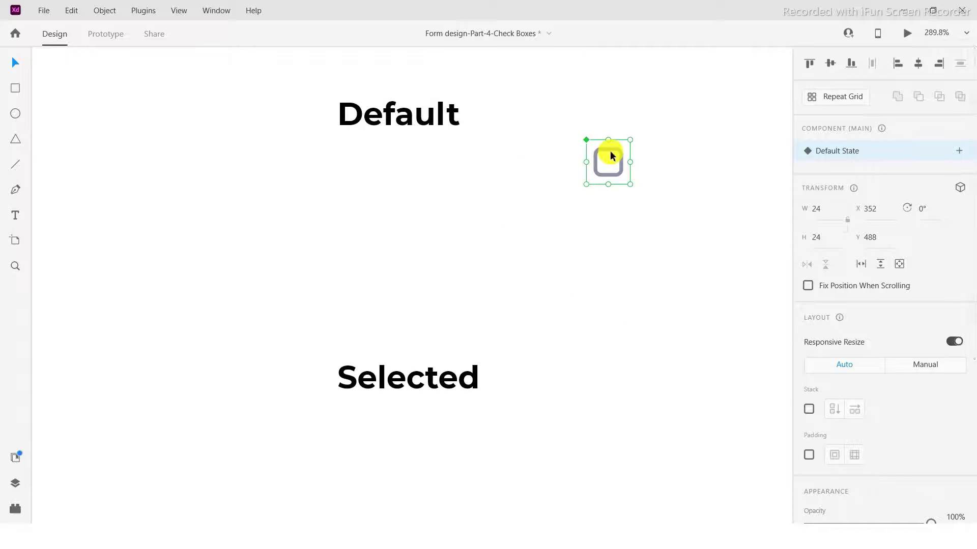
left_click_drag(611, 152, 617, 351)
left_click(578, 109)
left_click_drag(613, 148, 602, 368)
scroll(610, 415, "up", 3)
left_click_drag(565, 328, 583, 219)
scroll(616, 265, "up", 3)
scroll(578, 212, "up", 1)
left_click_drag(550, 146, 539, 159)
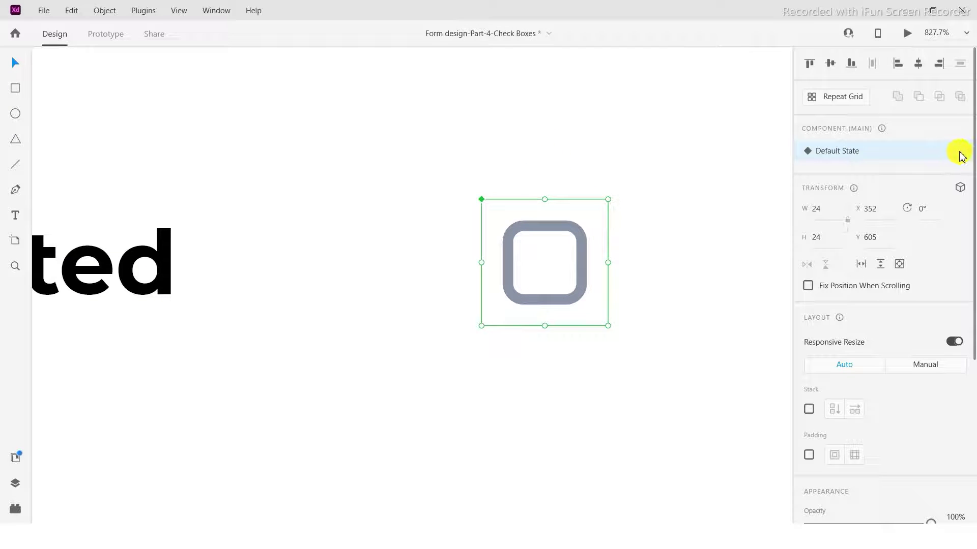
Add a new state to the check box component and name it Selected.
left_click(960, 151)
left_click(860, 157)
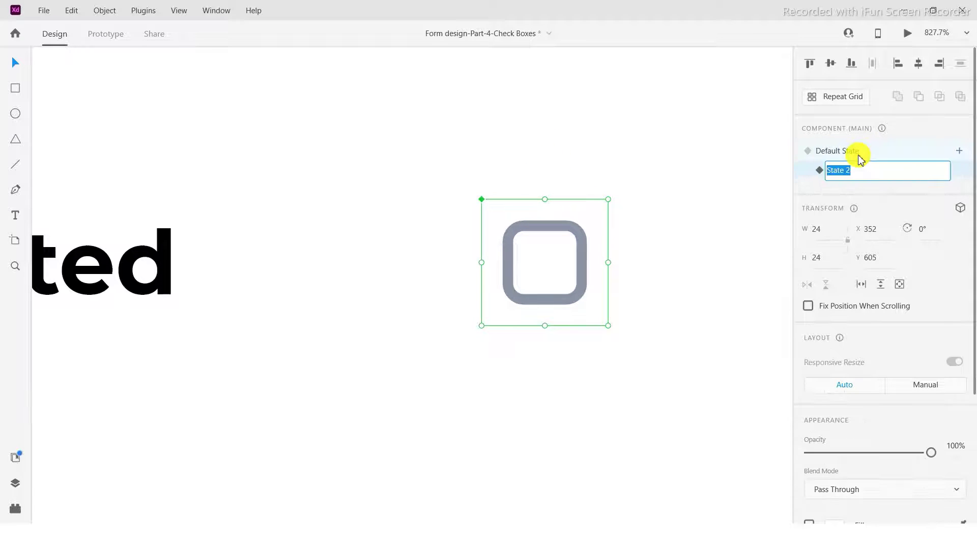
type("Sele")
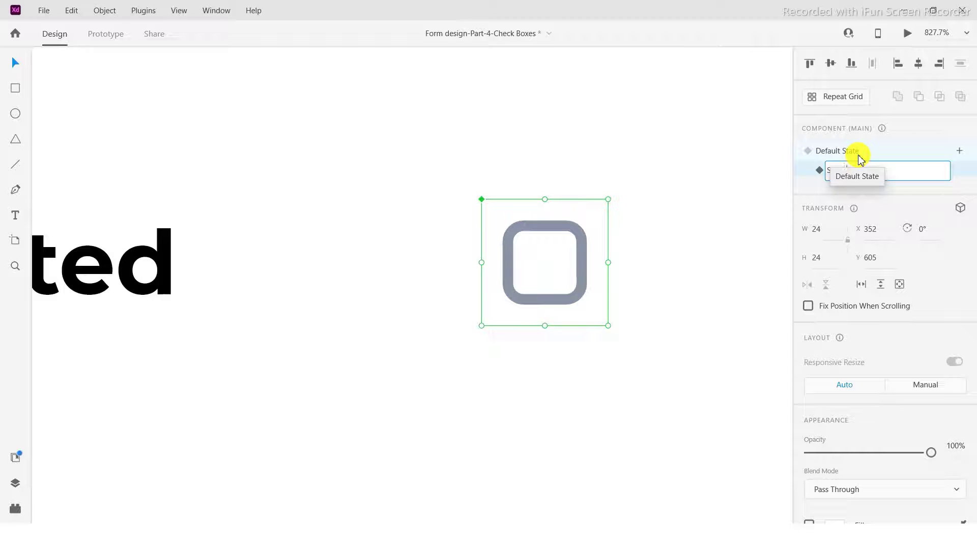
key("Return")
Compare the check box component's Default State with its Selected state.
left_click(472, 257)
scroll(472, 257, "down", 3)
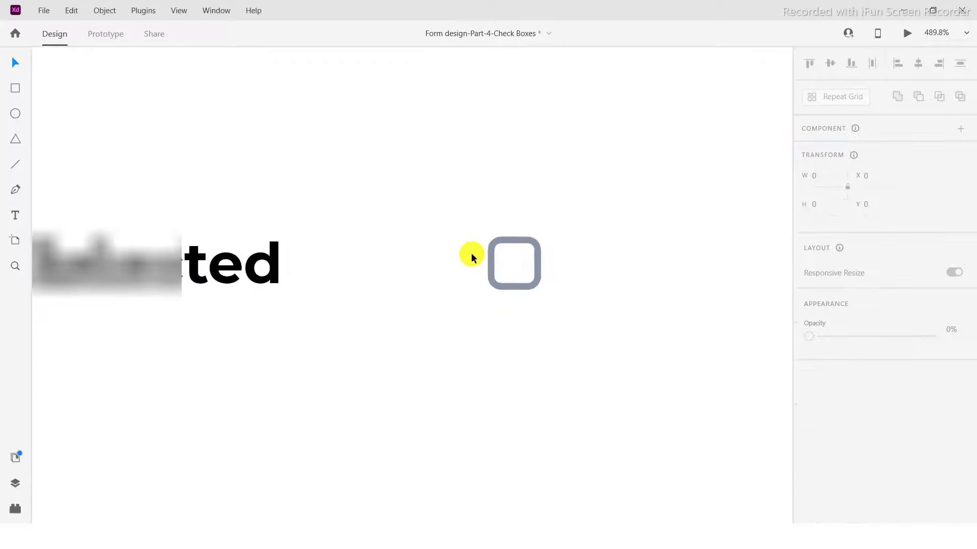
scroll(512, 246, "up", 4)
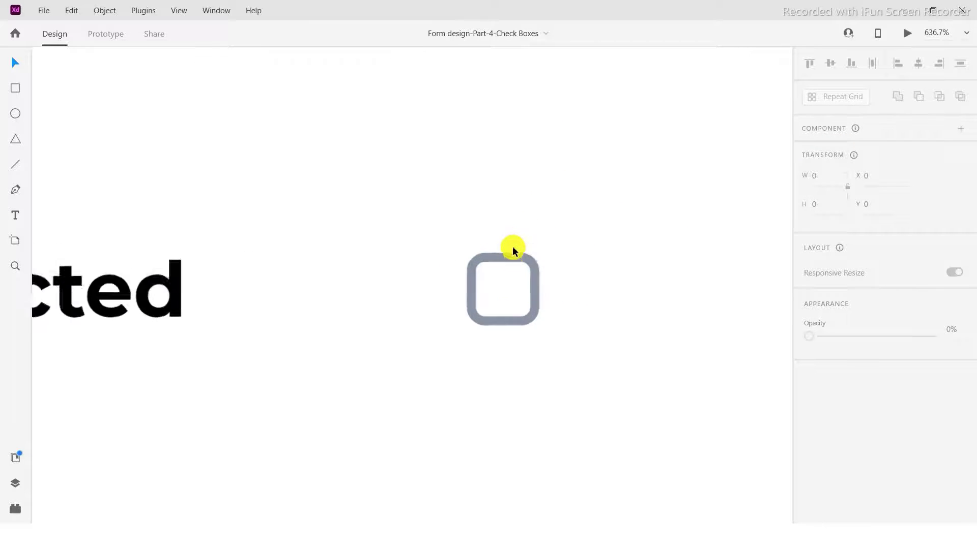
left_click(533, 216)
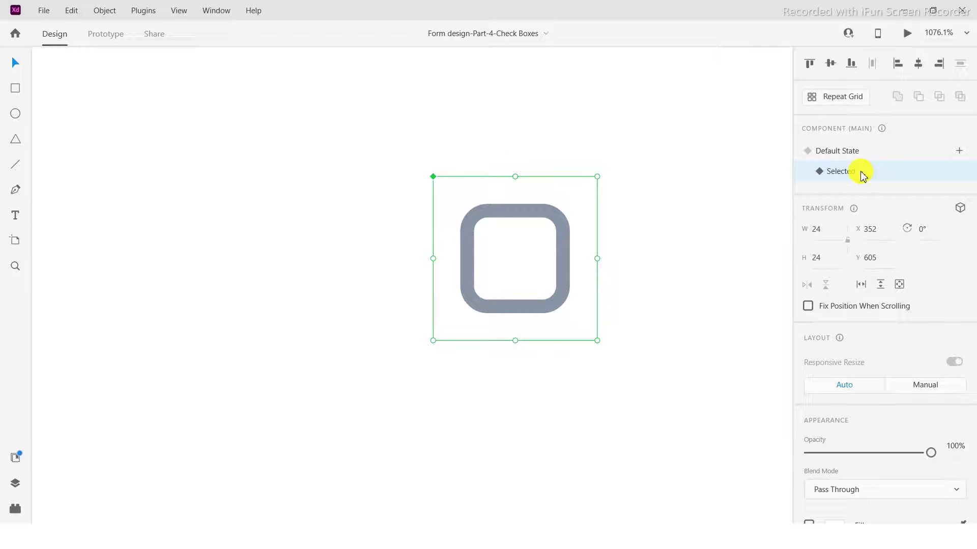
left_click(851, 155)
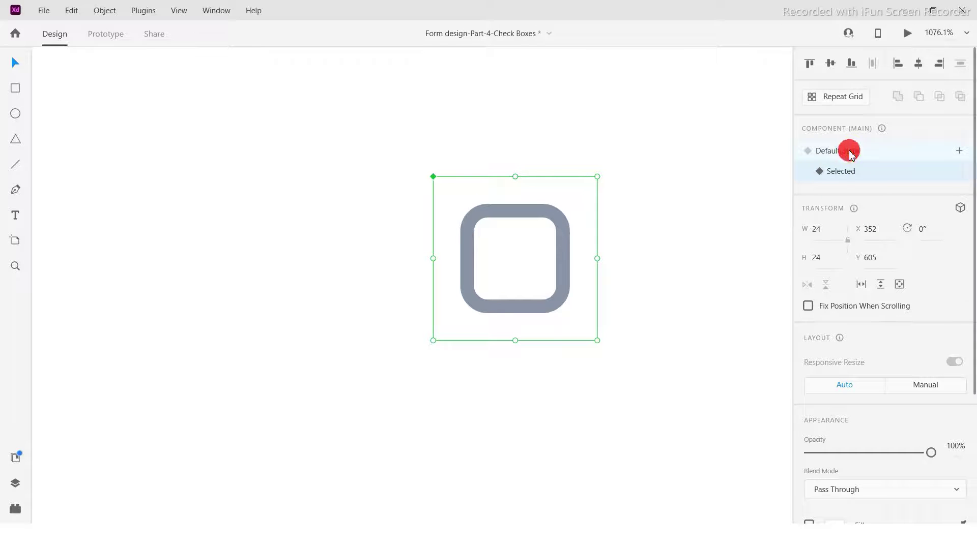
left_click(857, 170)
left_click(506, 145)
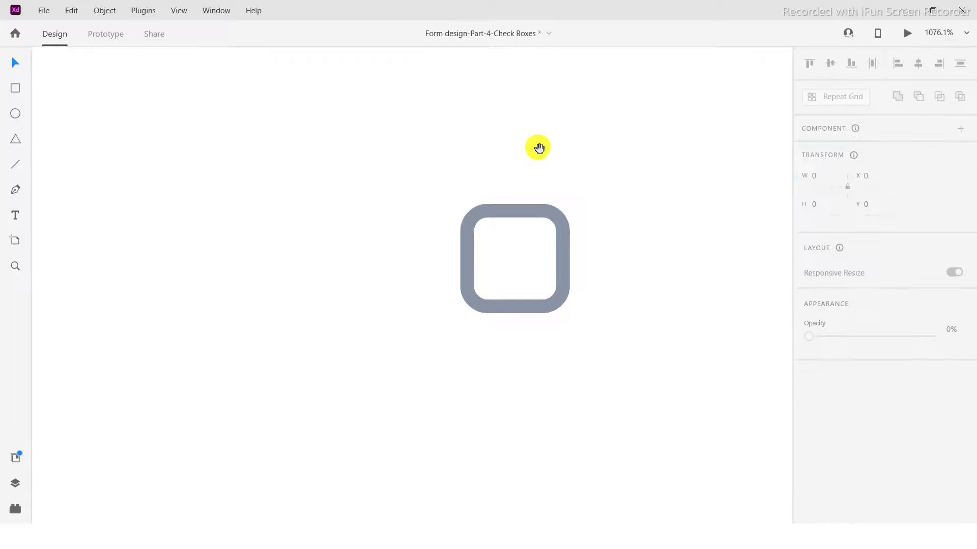
left_click(530, 207)
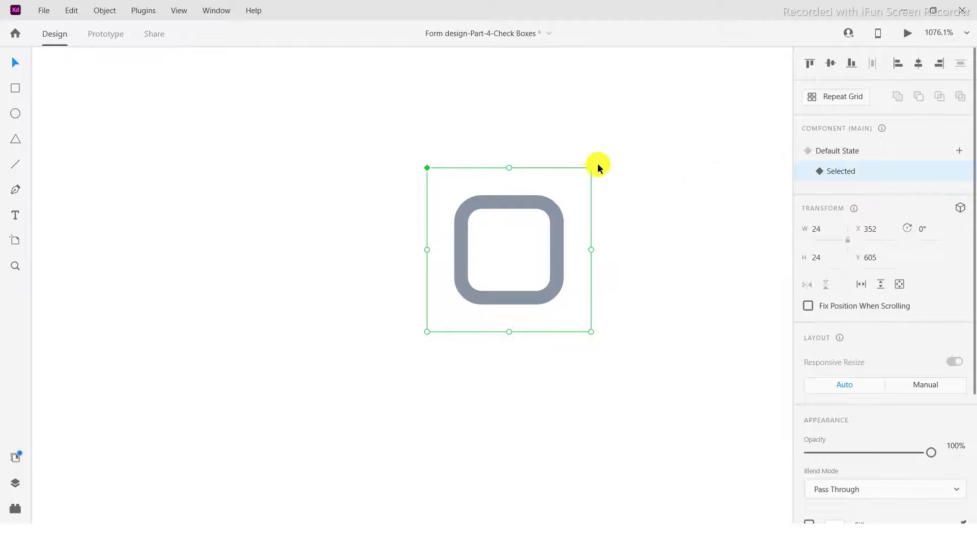
left_click(590, 146)
scroll(466, 185, "down", 5)
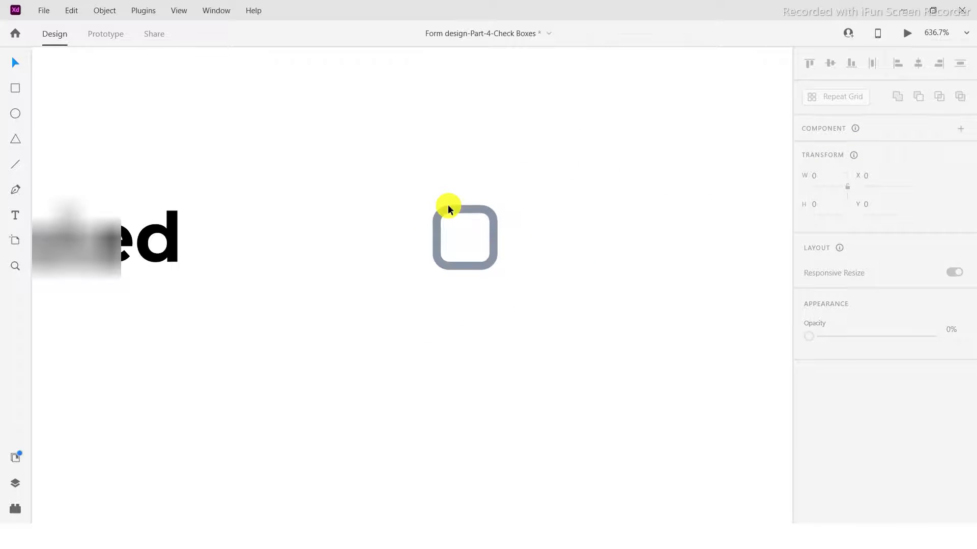
scroll(448, 204, "up", 3)
In the Selected state, turn off the inner square's border and give it a solid #0052CC fill.
left_click(495, 209)
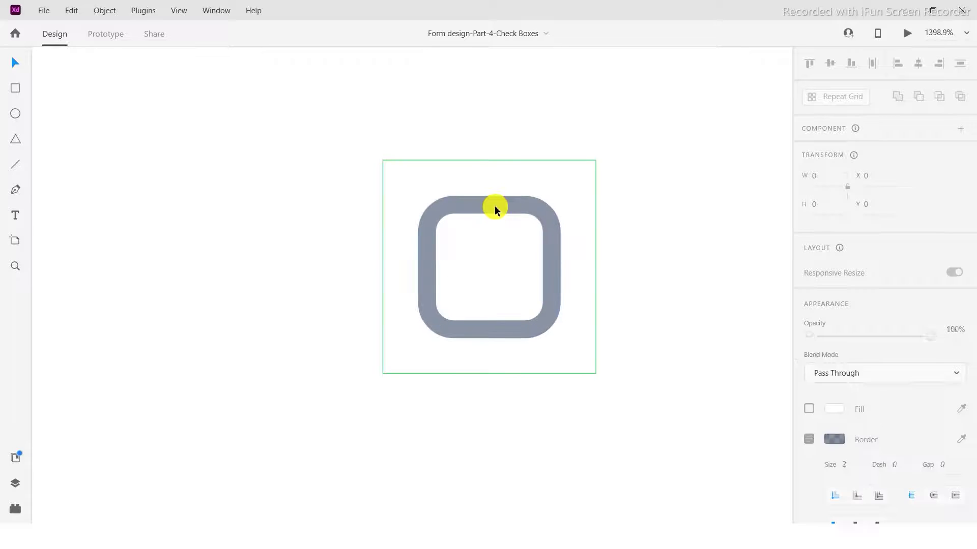
double_click(494, 209)
scroll(915, 362, "down", 2)
scroll(916, 362, "down", 3)
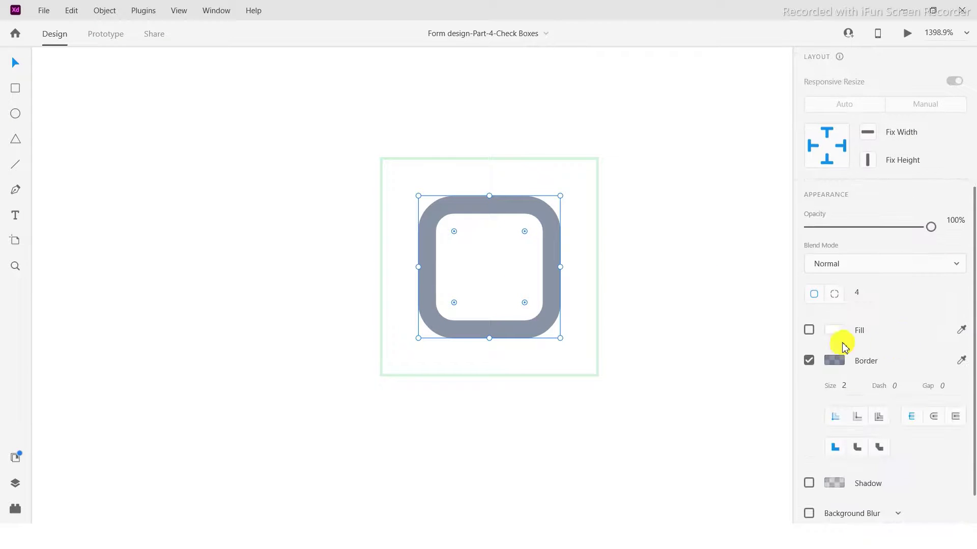
left_click(835, 361)
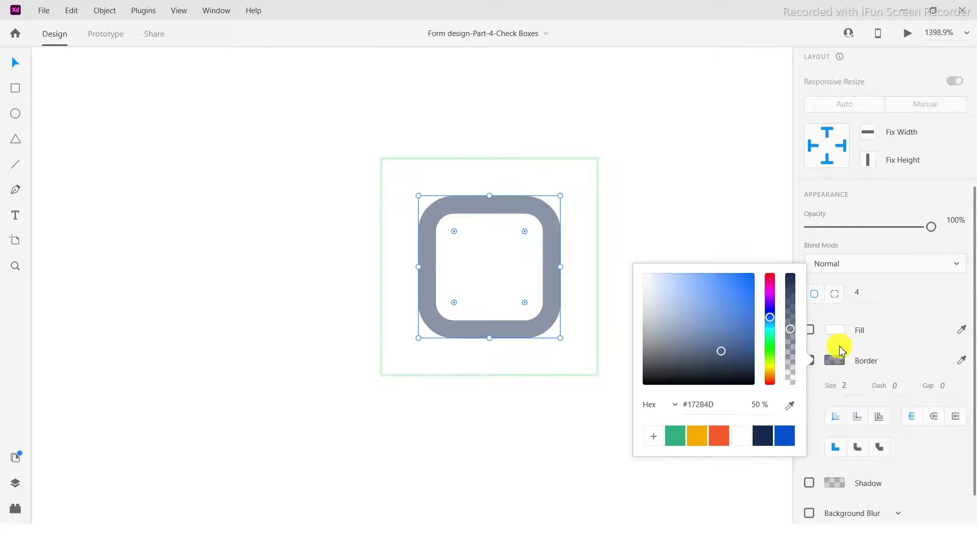
left_click(873, 317)
left_click(834, 360)
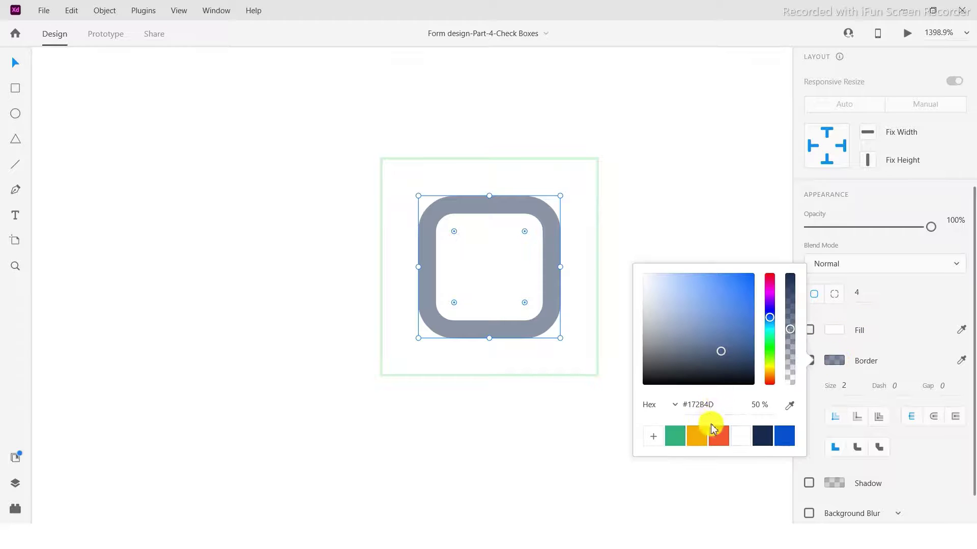
left_click(902, 320)
left_click(808, 361)
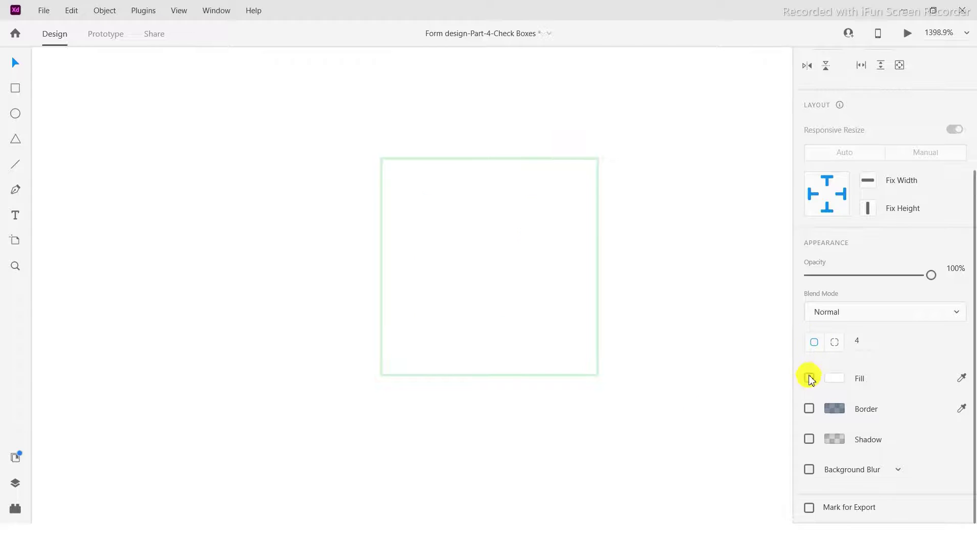
left_click(809, 378)
left_click(835, 378)
left_click(784, 463)
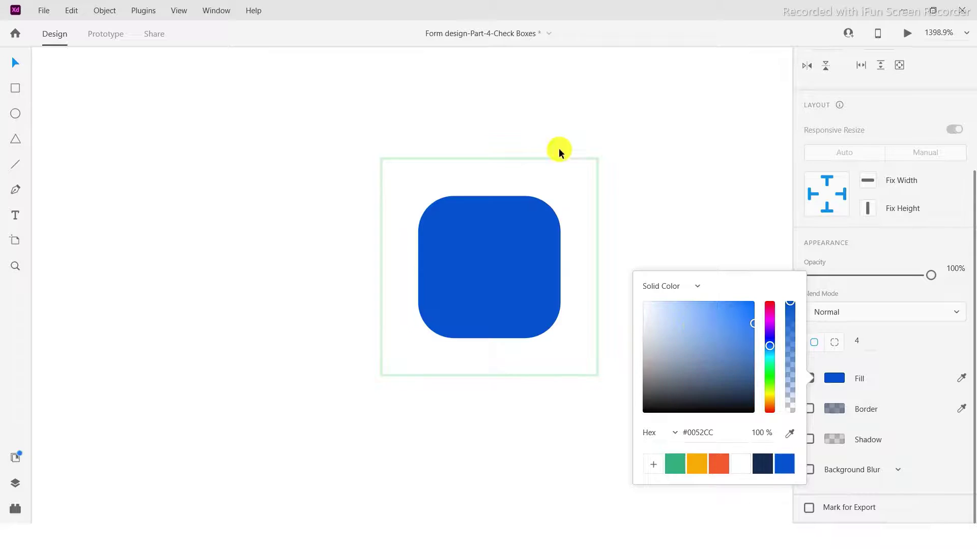
left_click(506, 262)
Select the check mark shape inside its icon on the Assets artboard.
scroll(506, 262, "down", 10)
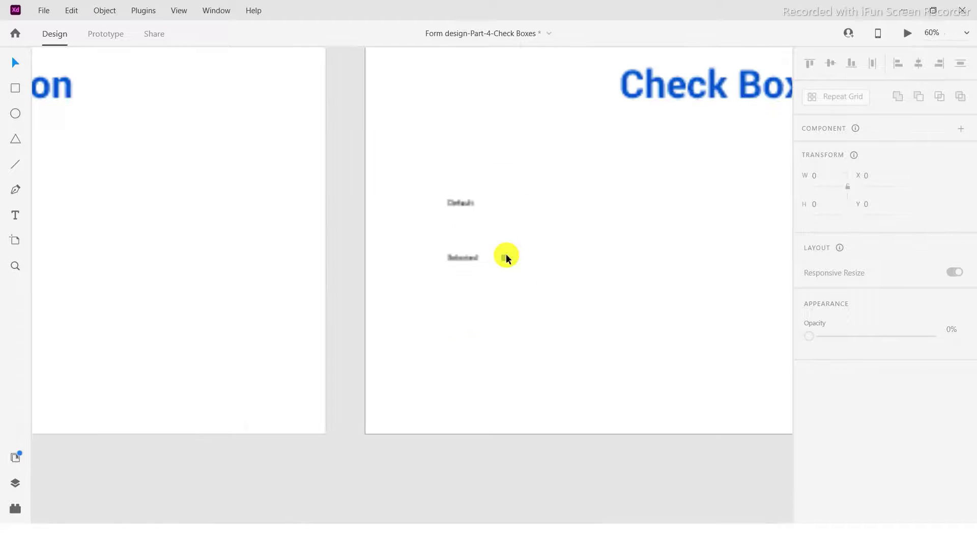
scroll(503, 245, "down", 5)
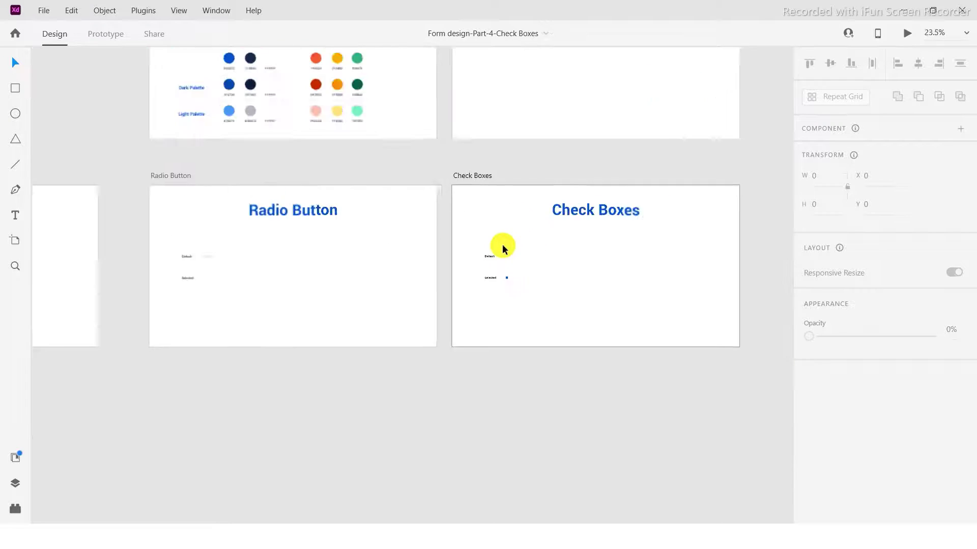
scroll(486, 186, "up", 12)
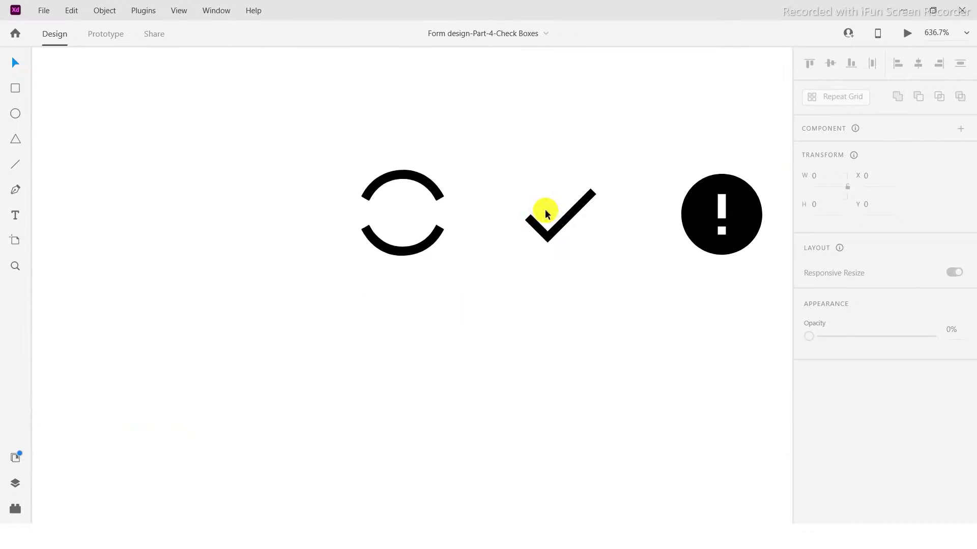
left_click(571, 213)
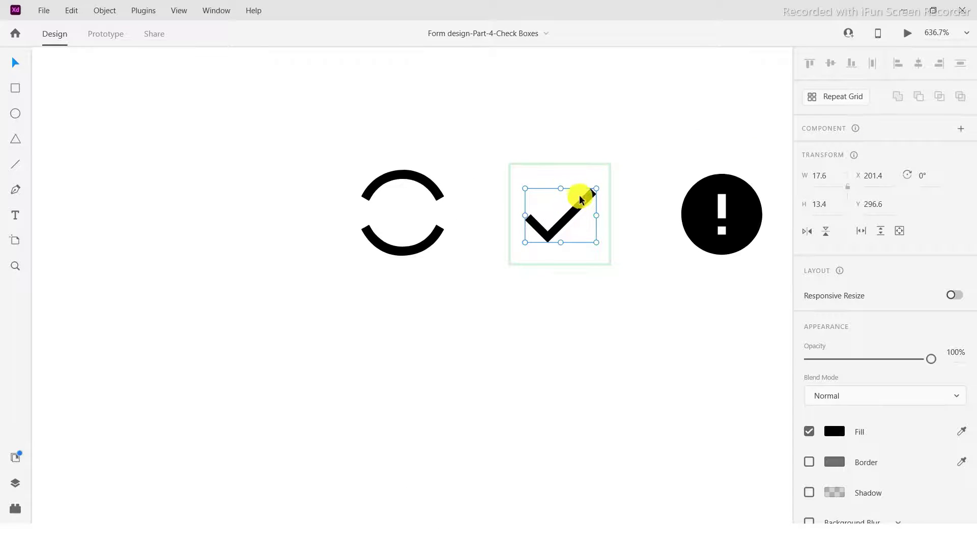
left_click(478, 134)
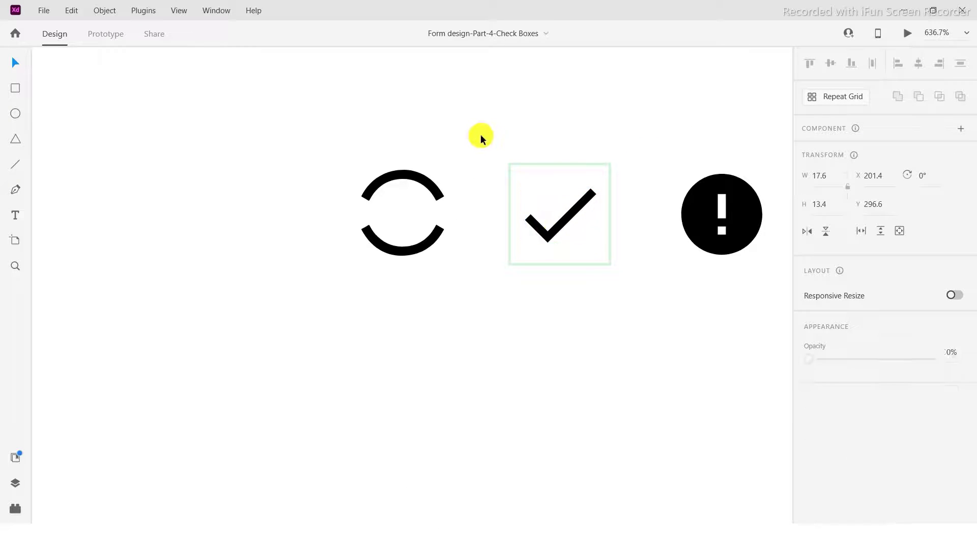
left_click(581, 205)
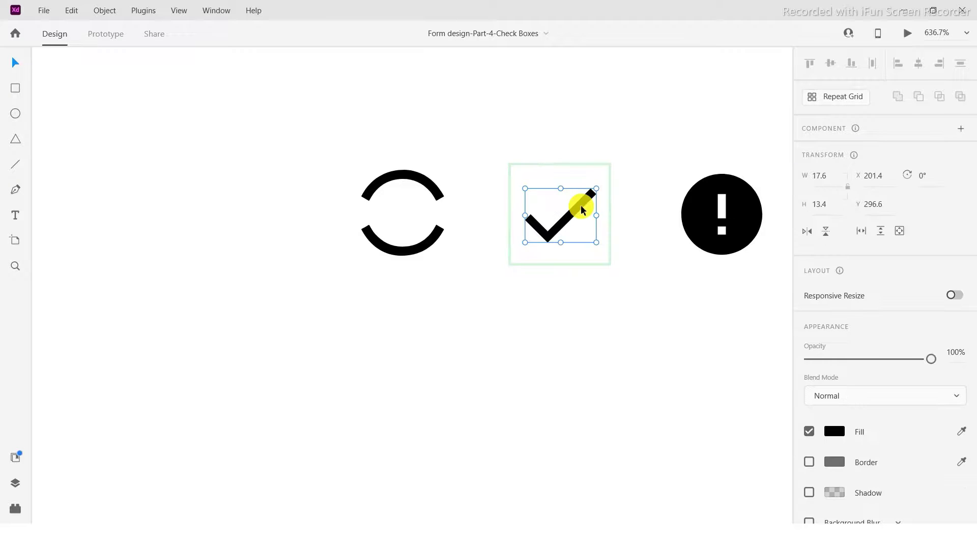
Copy the check mark into the Selected state of the check box component, scaled to 11.3 × 8.61 and centred on the blue square.
scroll(458, 215, "down", 10)
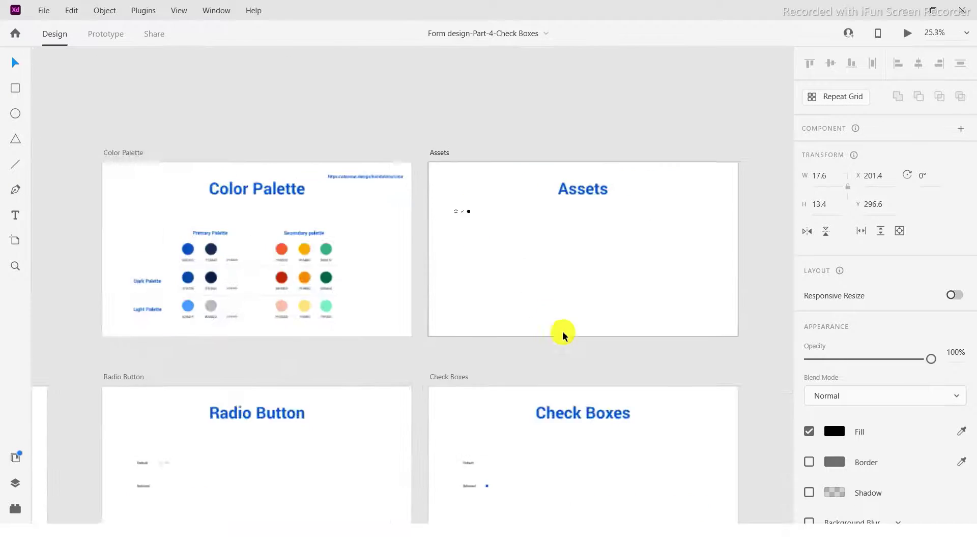
left_click(654, 354)
left_click_drag(654, 355, 587, 162)
scroll(378, 256, "up", 15)
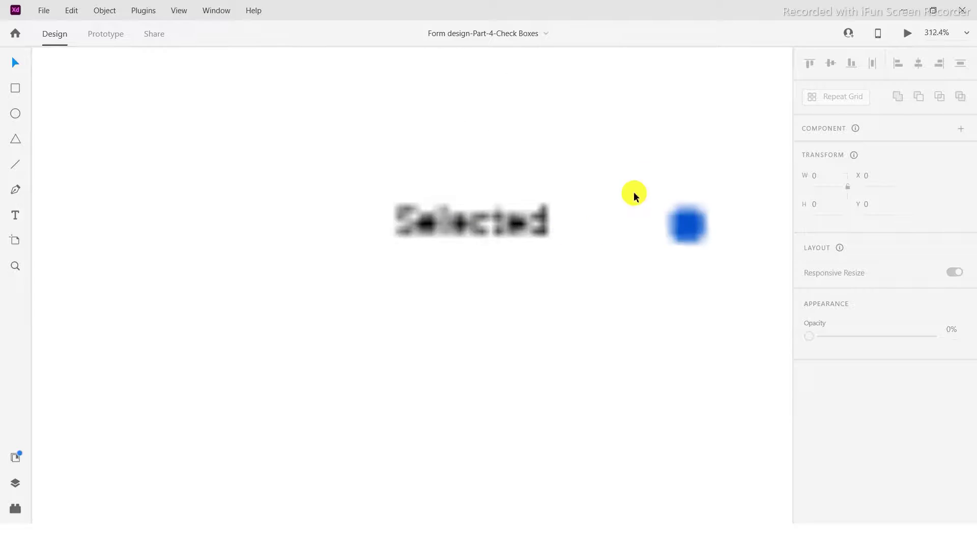
left_click(416, 262)
scroll(464, 227, "up", 4)
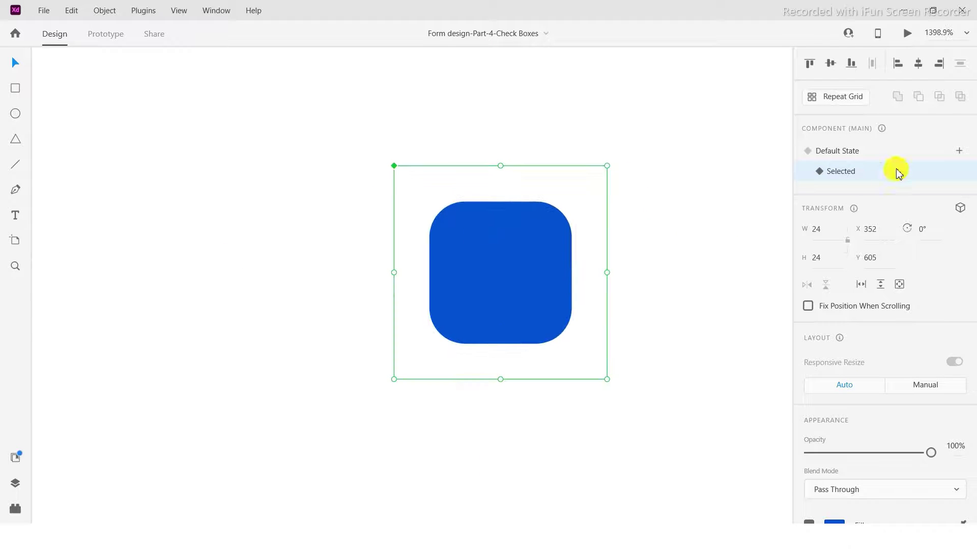
double_click(483, 233)
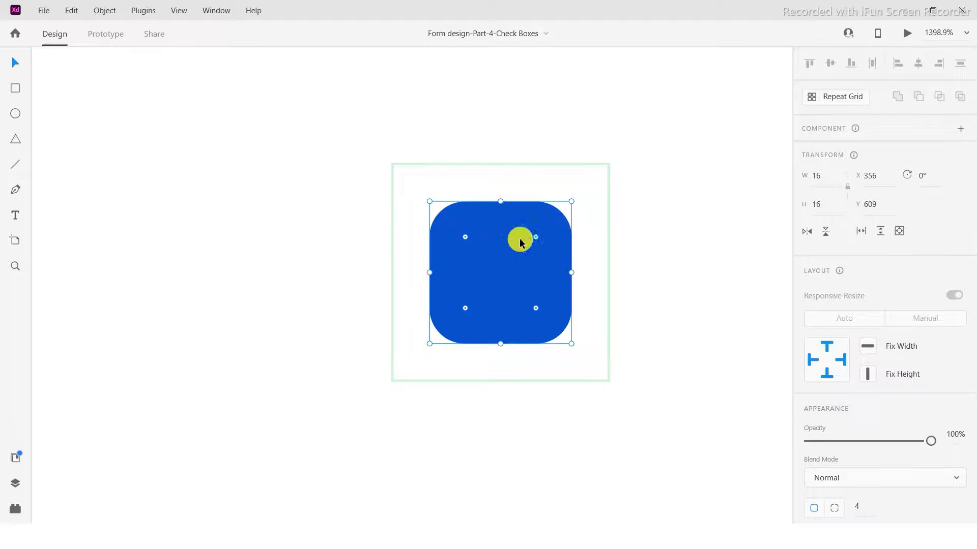
key("ctrl+v")
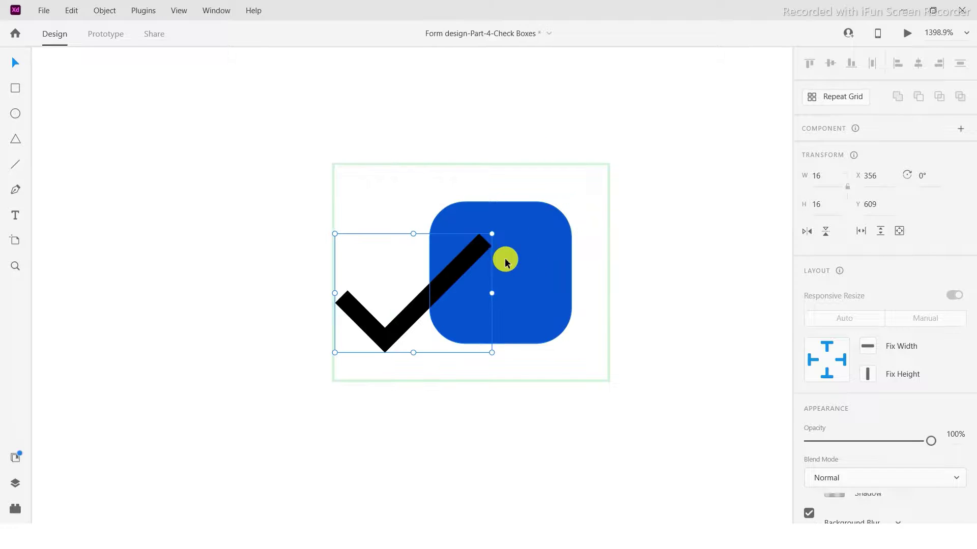
left_click_drag(465, 257, 519, 266)
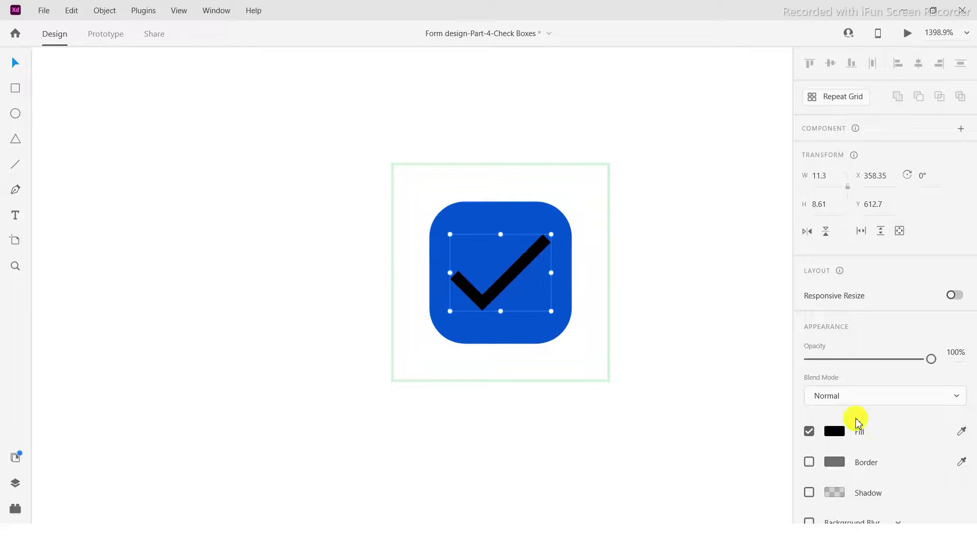
Change the check mark's fill from black to the saved white swatch and deselect it.
left_click(834, 432)
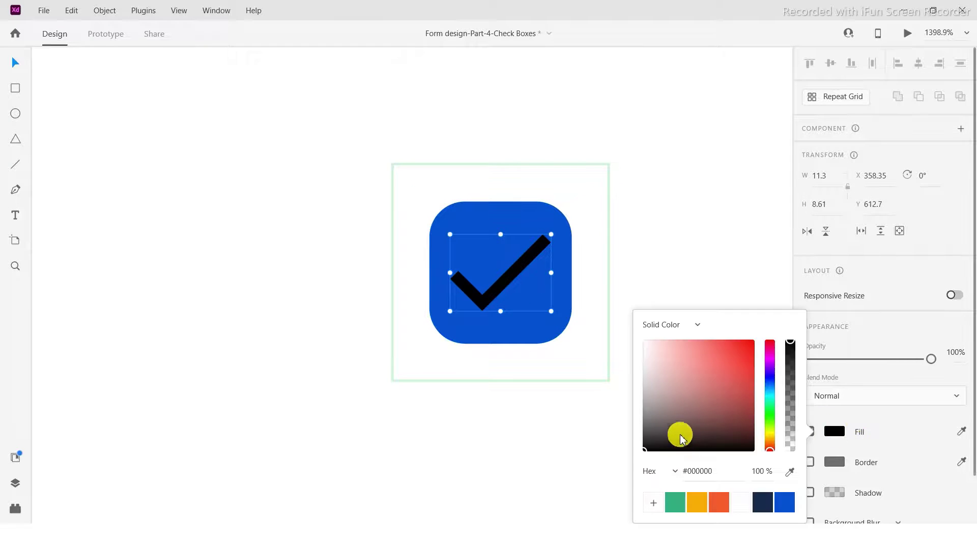
left_click(740, 501)
left_click(663, 220)
Switch the check box component repeatedly between Default State and Selected to compare the two appearances.
scroll(471, 289, "down", 5)
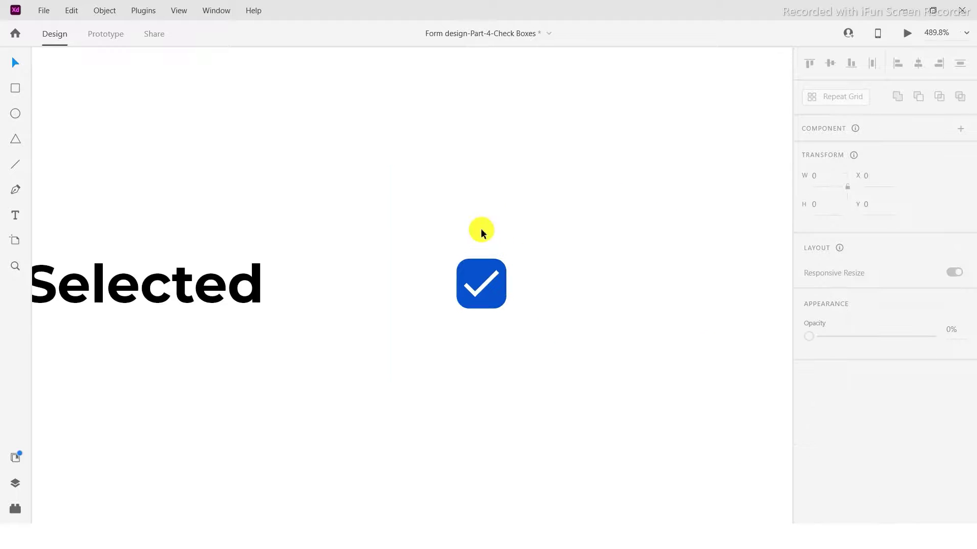
left_click(480, 264)
left_click(839, 173)
left_click(845, 148)
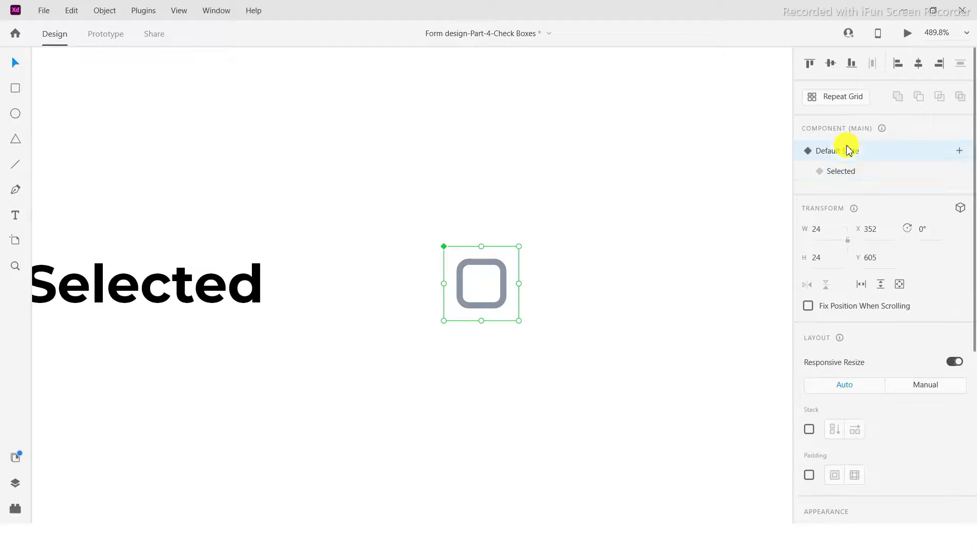
left_click(846, 173)
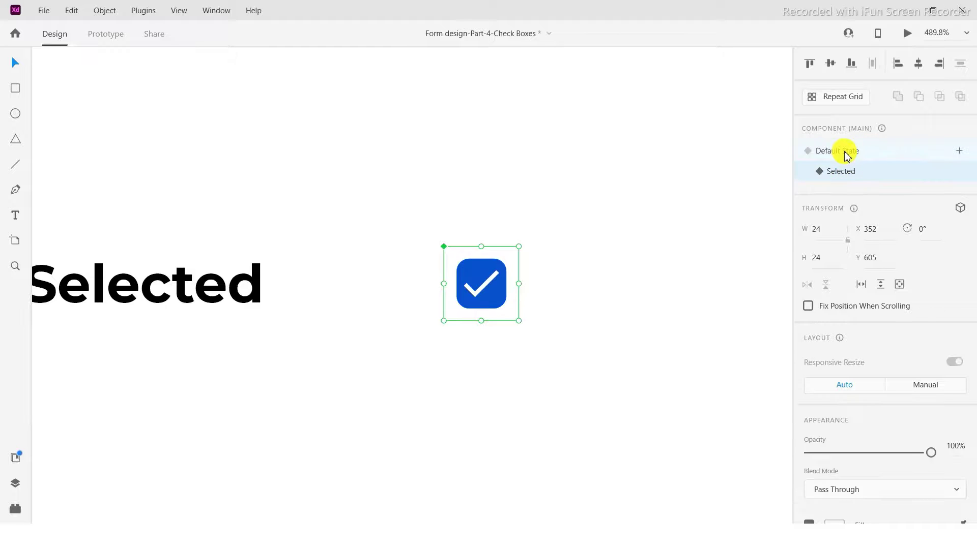
left_click(844, 153)
left_click(844, 171)
left_click(840, 173)
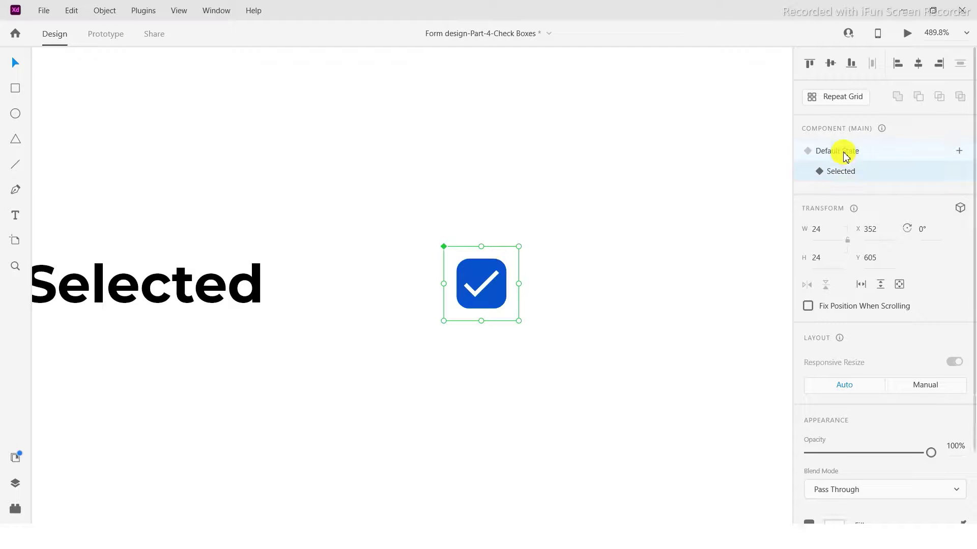
left_click(842, 153)
left_click(846, 171)
left_click(845, 152)
left_click(846, 172)
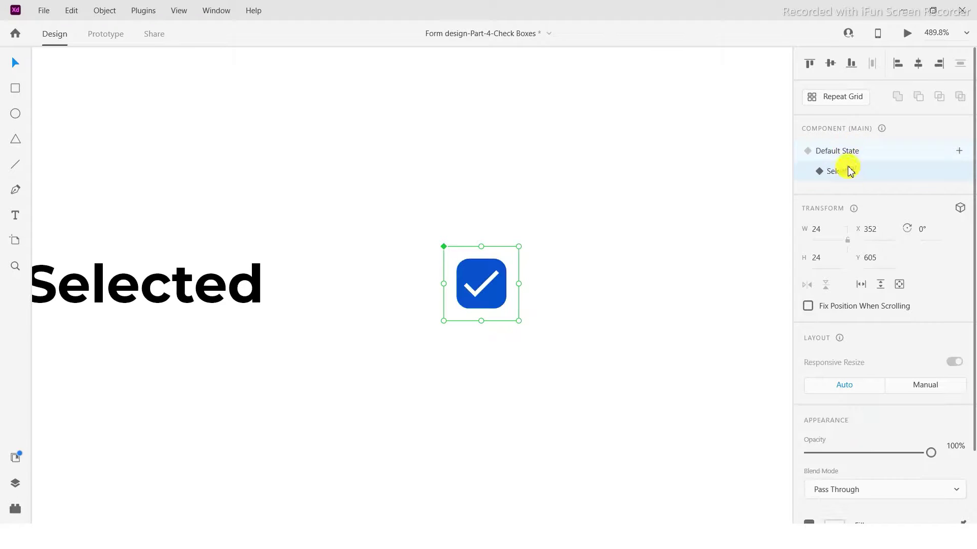
left_click(845, 152)
left_click(845, 172)
left_click(517, 183)
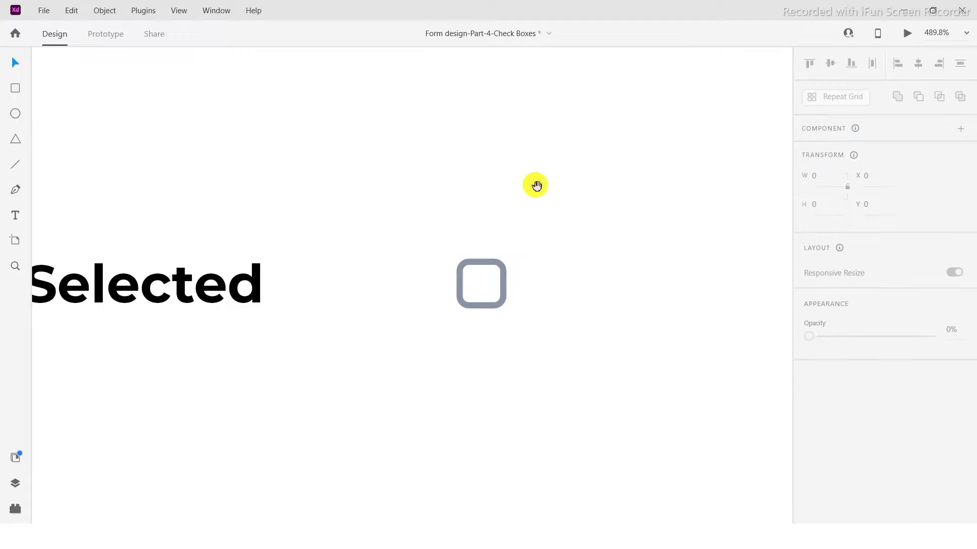
Duplicate the main check box component and place the instance below it, slightly to its right.
left_click_drag(536, 185, 463, 159)
scroll(452, 184, "down", 5)
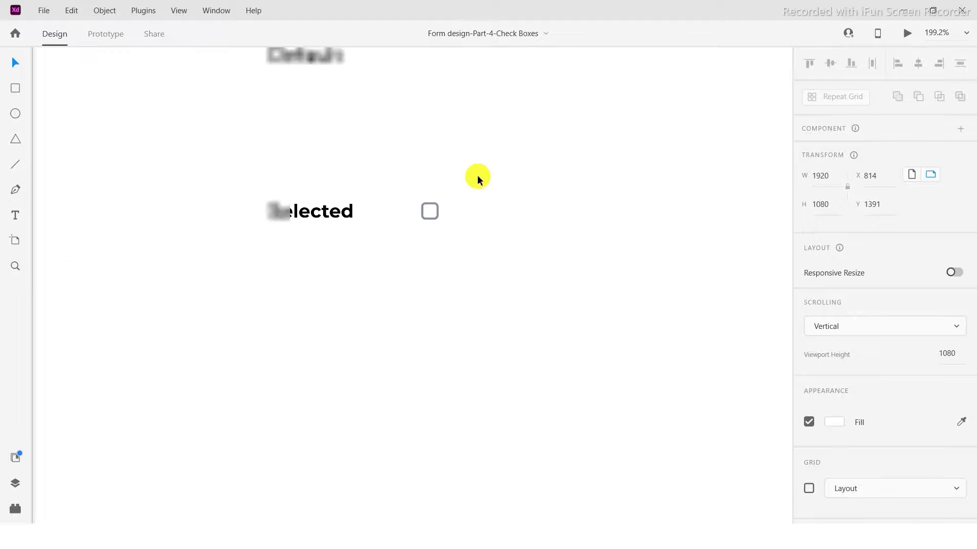
scroll(504, 185, "up", 2)
scroll(362, 192, "right", 3)
scroll(361, 192, "down", 2)
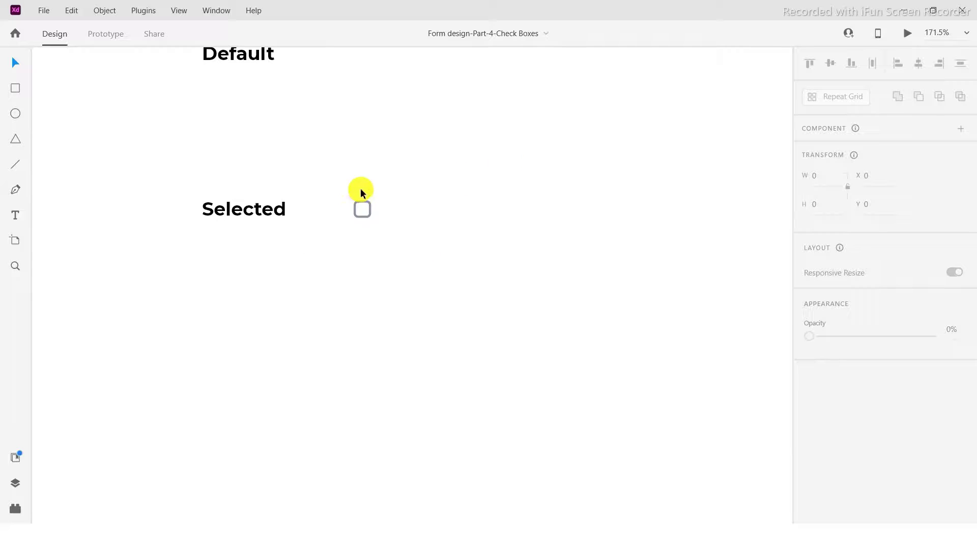
left_click(362, 206)
left_click(361, 200)
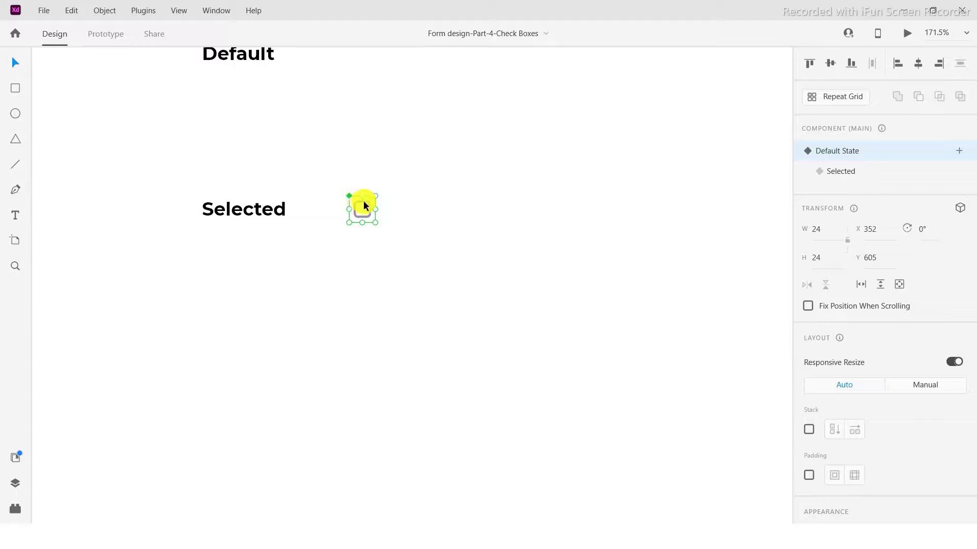
key("ctrl+d")
left_click_drag(364, 209, 387, 308)
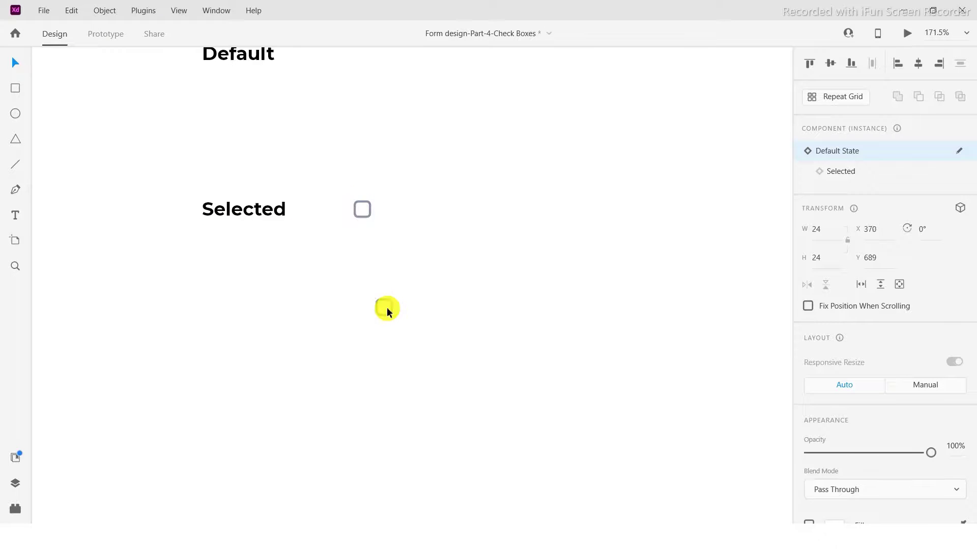
Inspect the main check box and its duplicate to compare the main component with the instance.
left_click_drag(365, 253, 381, 229)
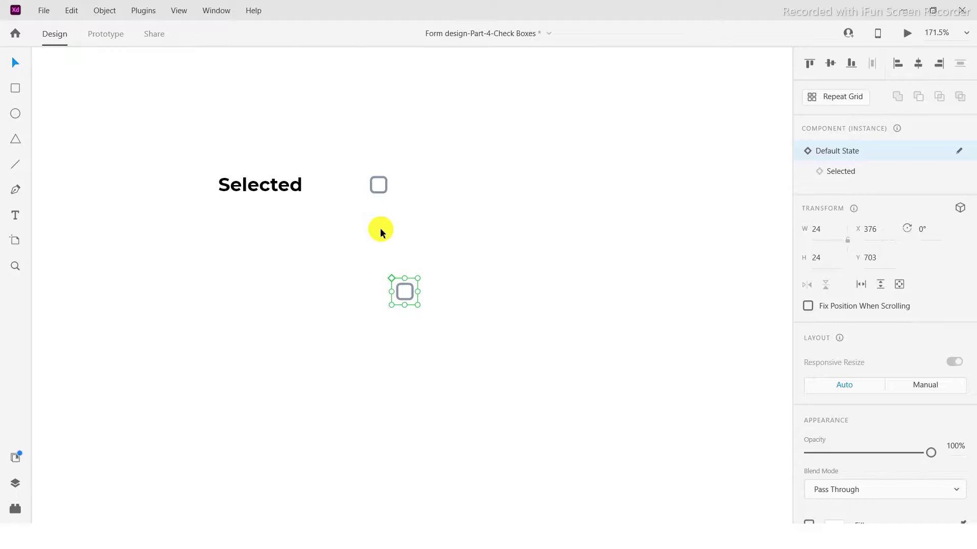
left_click(384, 181)
scroll(385, 255, "up", 2)
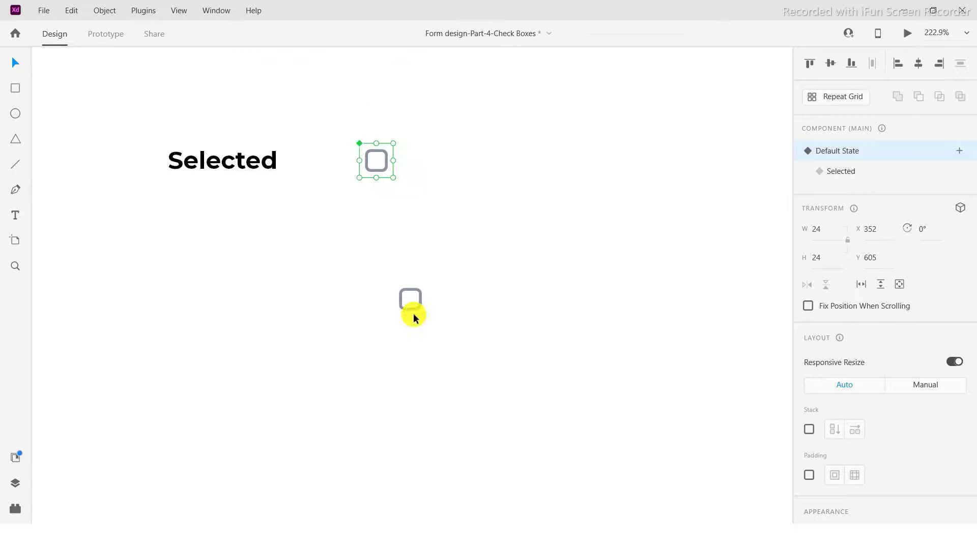
left_click(415, 297)
scroll(402, 311, "up", 4)
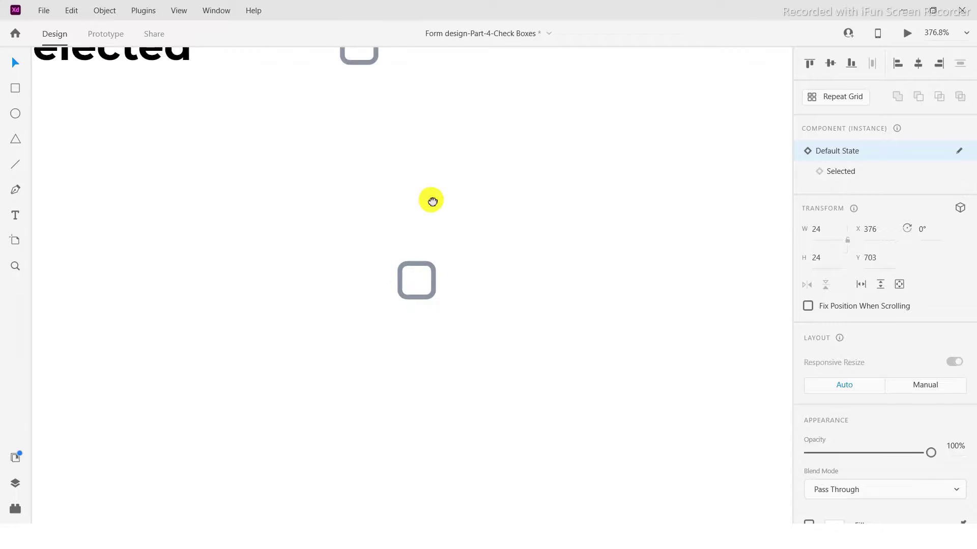
scroll(386, 196, "up", 4)
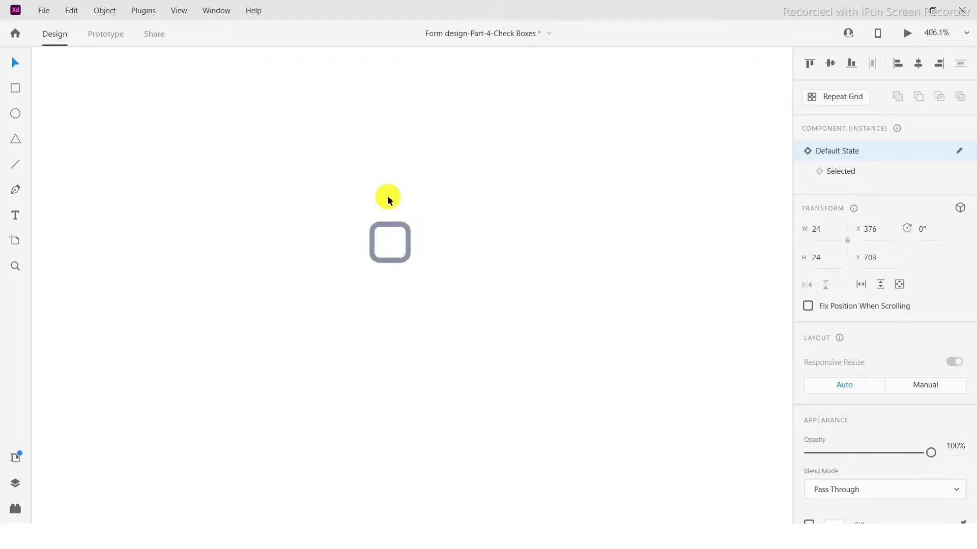
scroll(396, 213, "down", 4)
key("t")
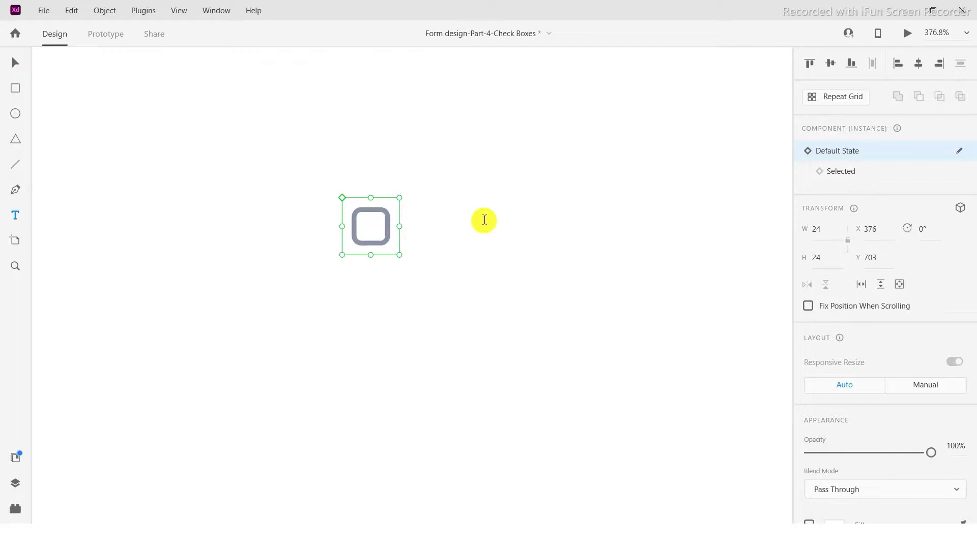
left_click(475, 223)
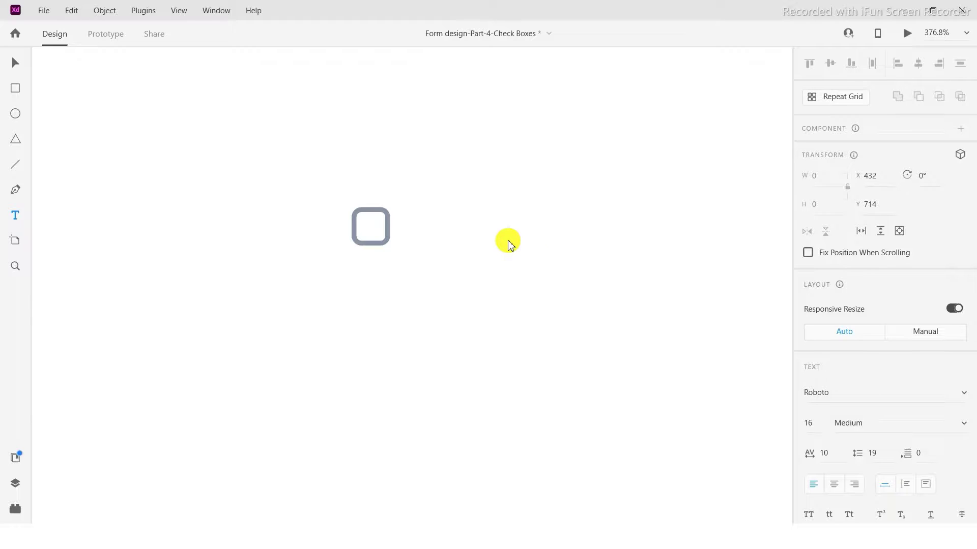
key("Escape")
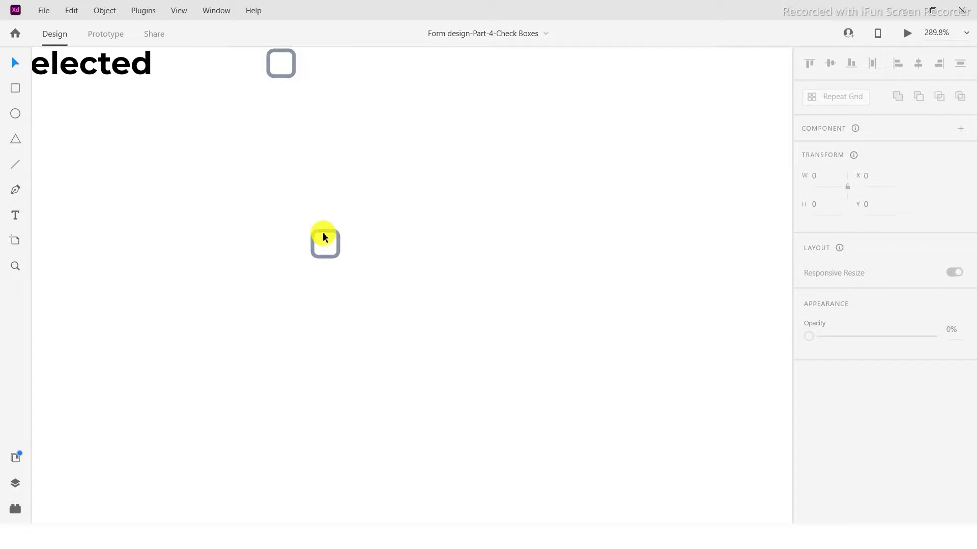
Add the text label "English" to the right of the duplicated check box.
left_click(325, 233)
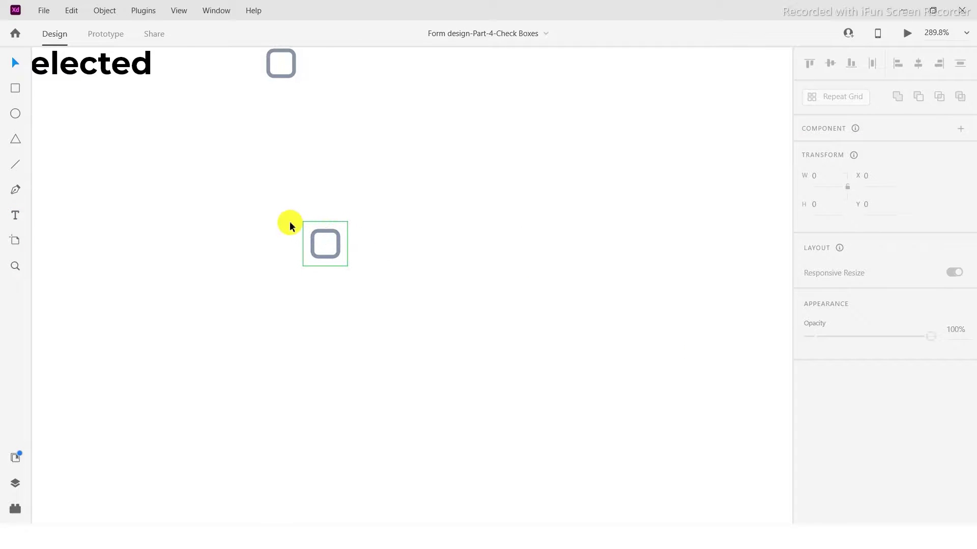
scroll(245, 217, "up", 1)
left_click(15, 215)
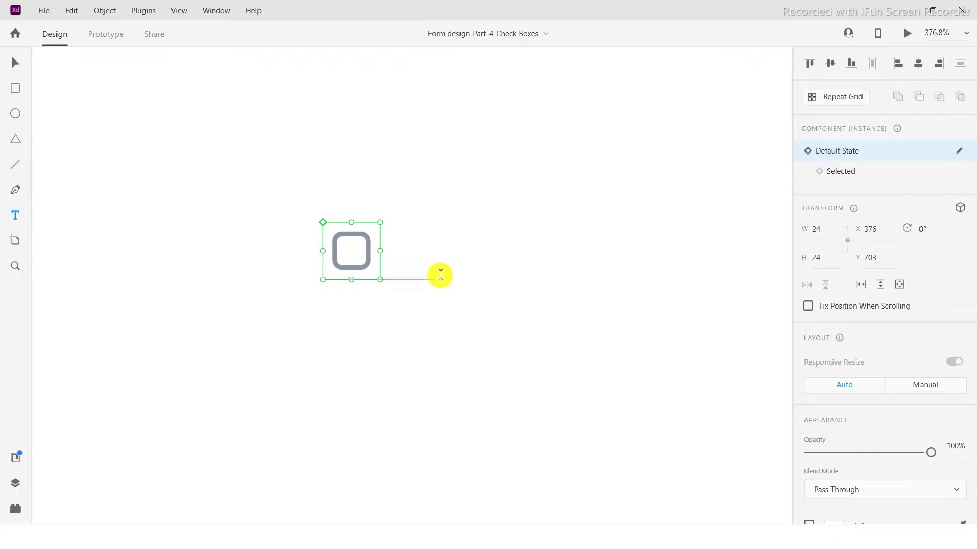
left_click(436, 264)
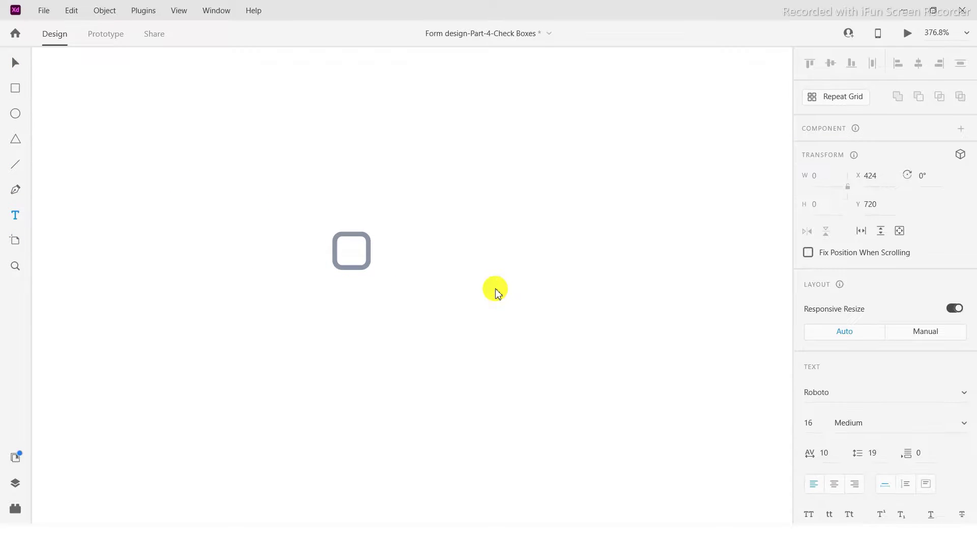
type("Na")
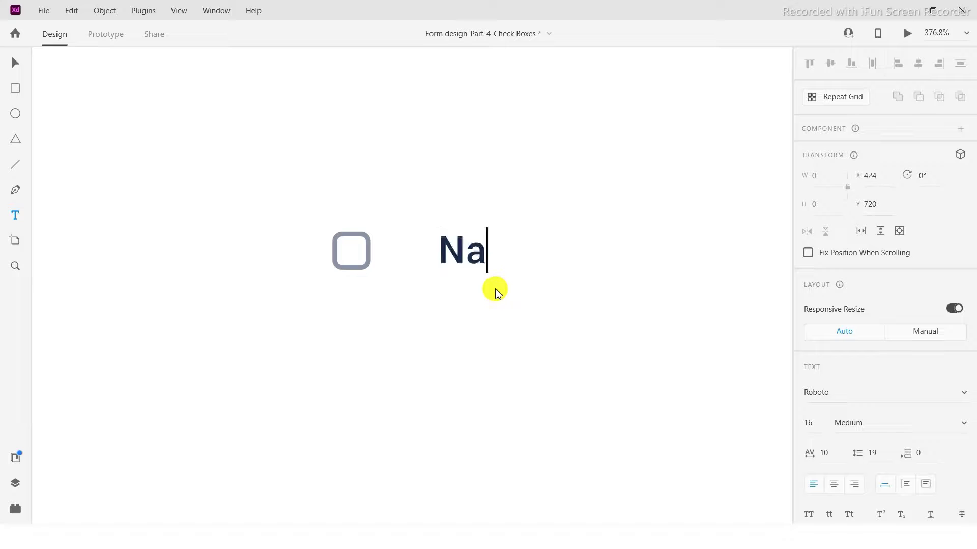
key("BackSpace")
key("BackSpace")
type("Engli")
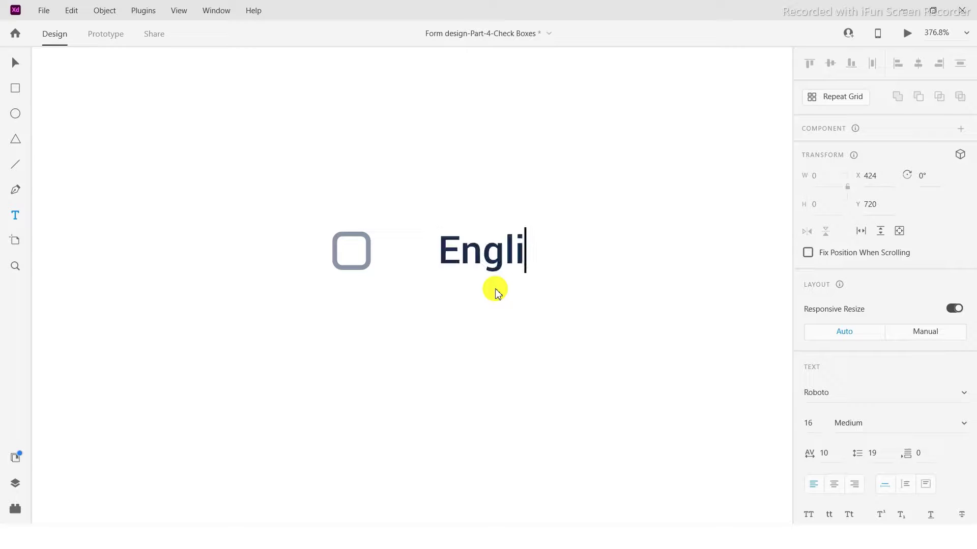
type("sh")
key("Escape")
Set the opacity of the English label to 70%.
scroll(857, 374, "down", 3)
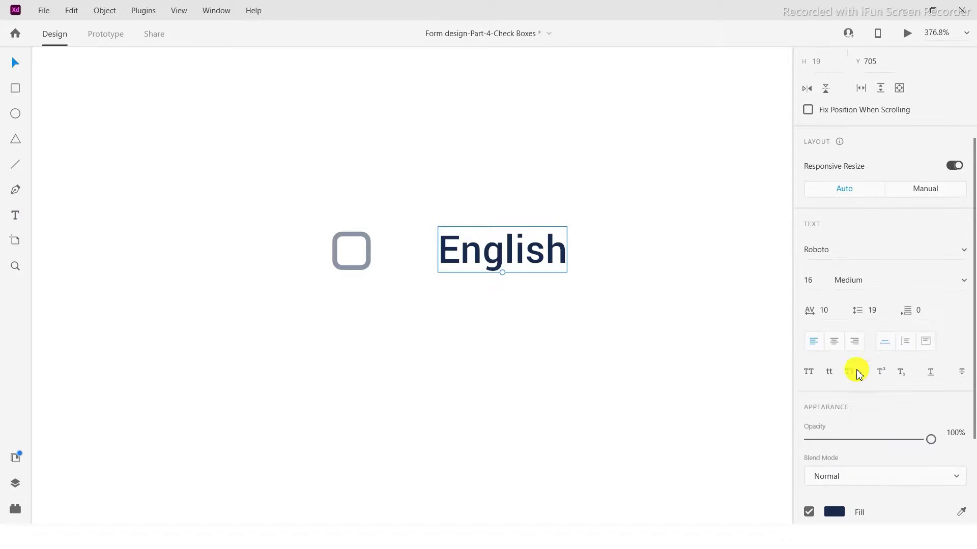
scroll(905, 402, "down", 3)
key("7")
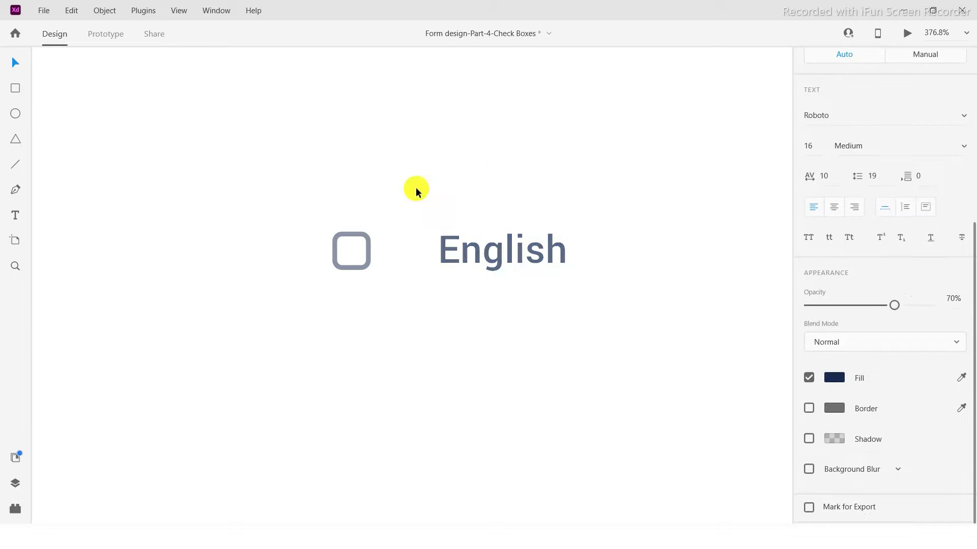
Move the English label closer to its check box and group the two together.
left_click_drag(270, 207, 530, 302)
left_click(499, 167)
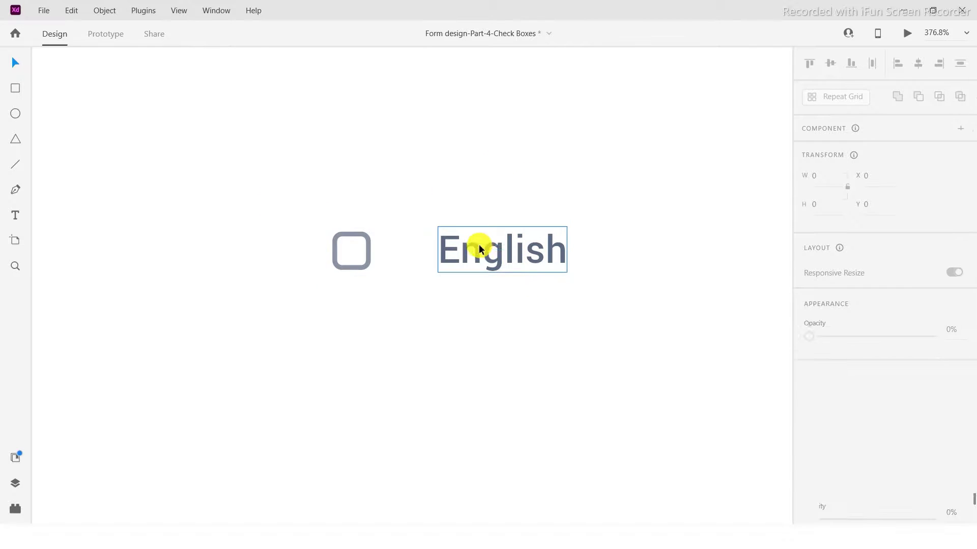
left_click_drag(480, 246, 475, 245)
left_click_drag(258, 210, 560, 311)
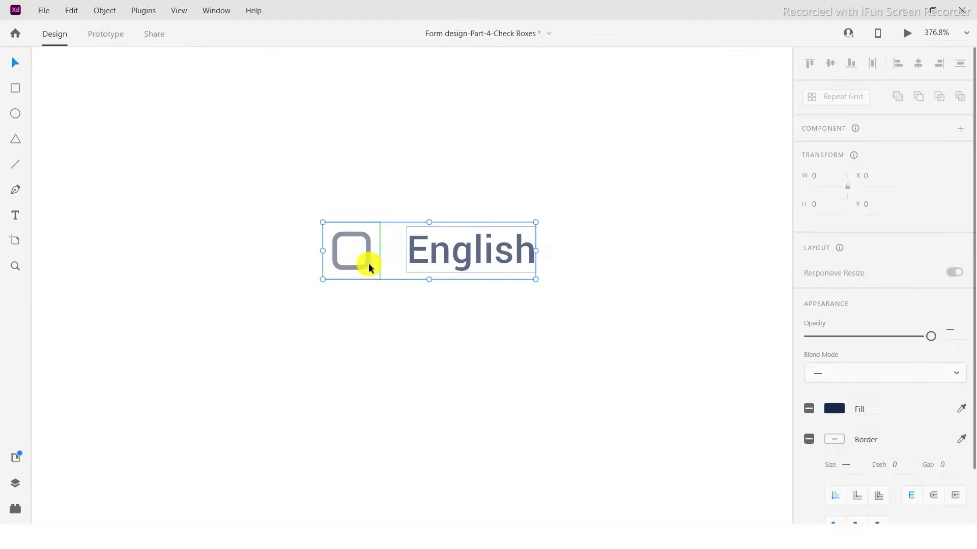
scroll(331, 235, "down", 5)
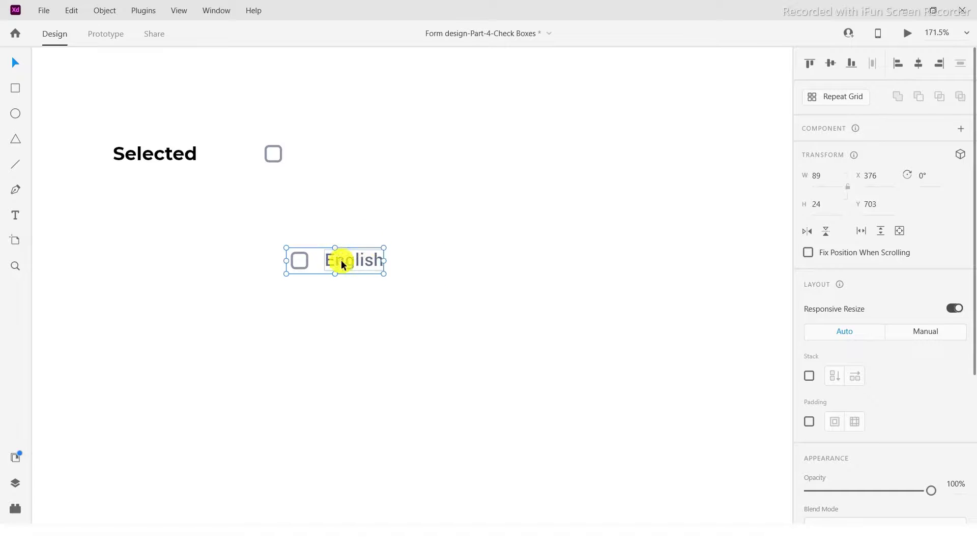
Duplicate the English check box option to its right and change the copy's label to "Hindi".
left_click_drag(341, 264, 484, 267)
double_click(480, 261)
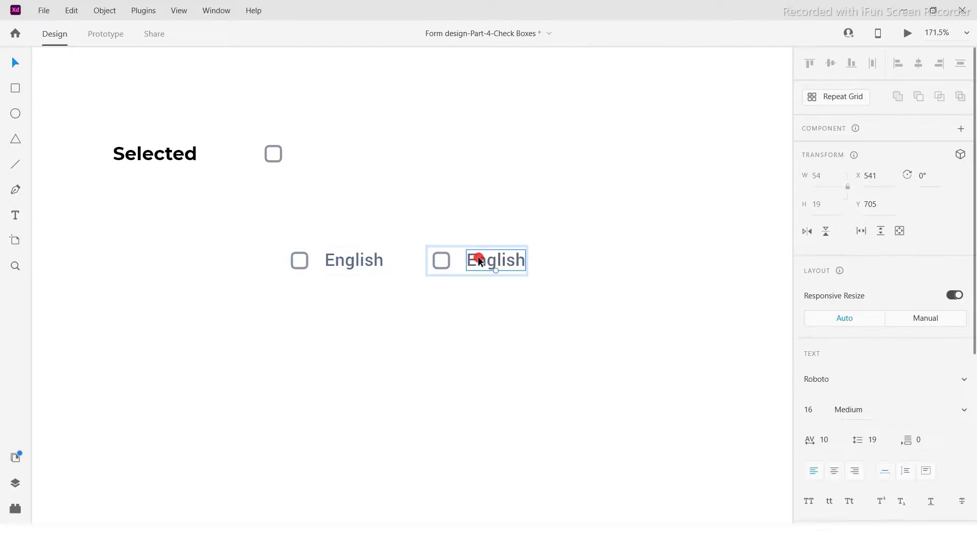
double_click(479, 261)
type("Hindi")
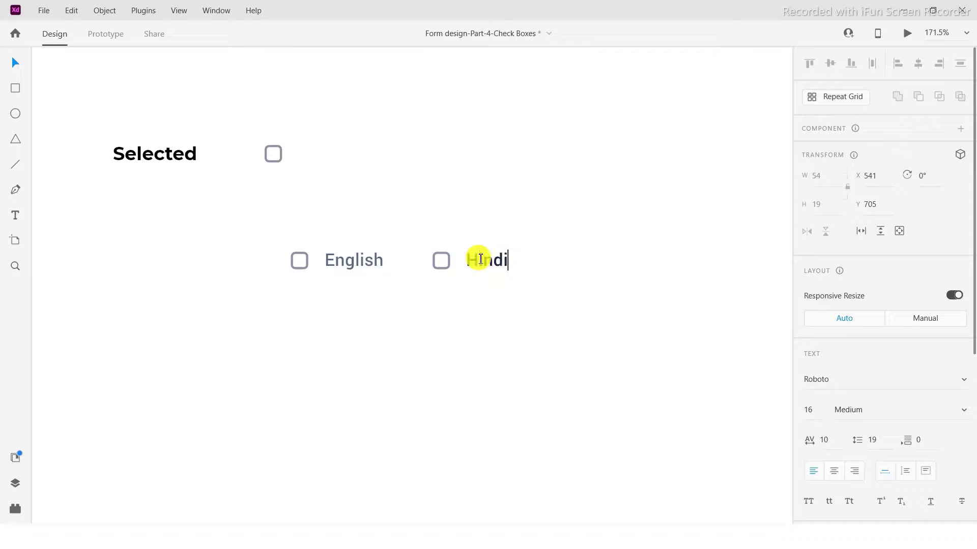
left_click(532, 256)
Duplicate the Hindi check box option to its right and relabel the copy "Marathi".
left_click_drag(501, 226, 466, 226)
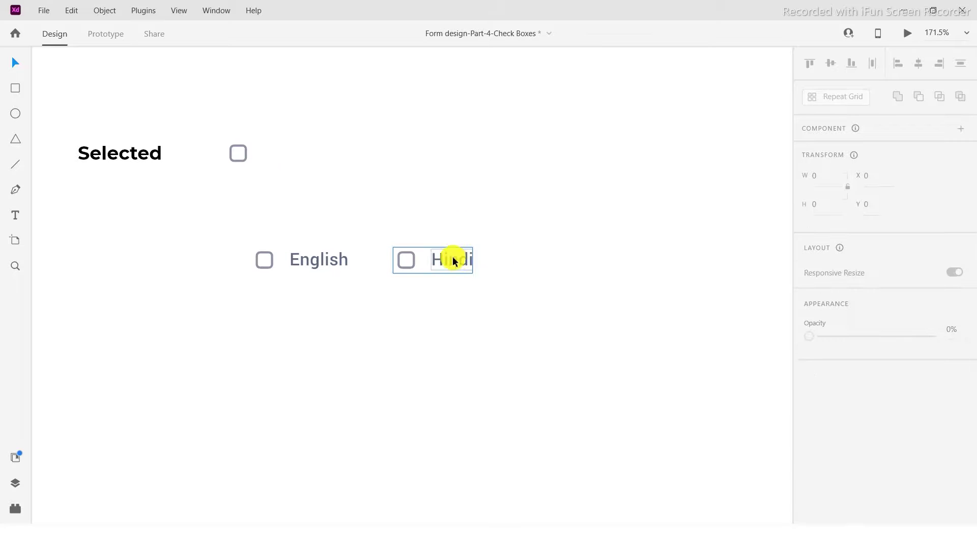
left_click_drag(454, 260, 589, 261)
key("ctrl+d")
double_click(584, 261)
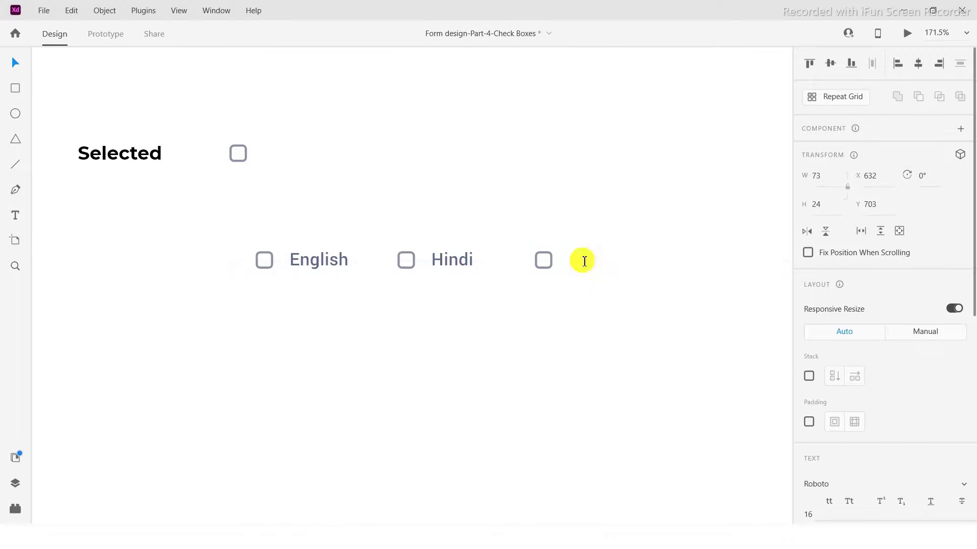
type("Marathi")
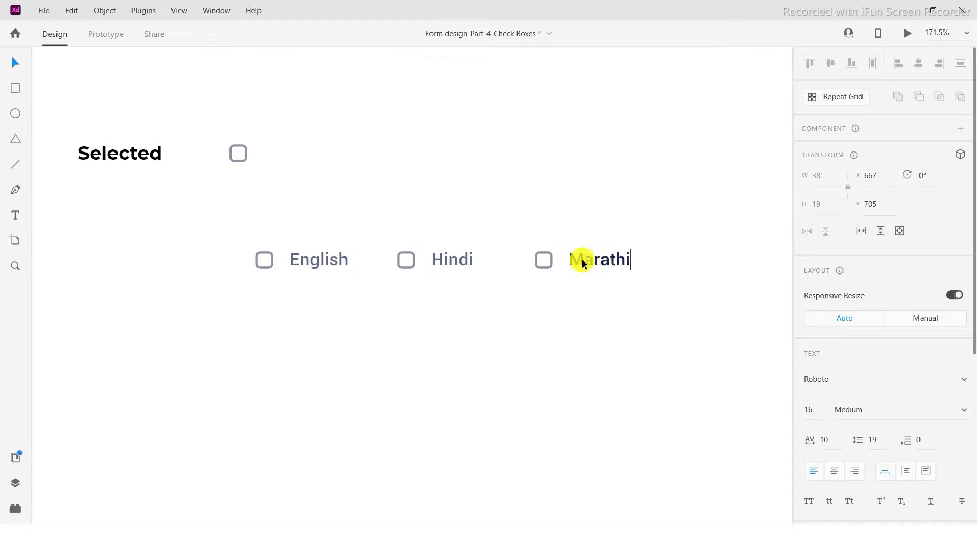
key("Escape")
left_click(488, 193)
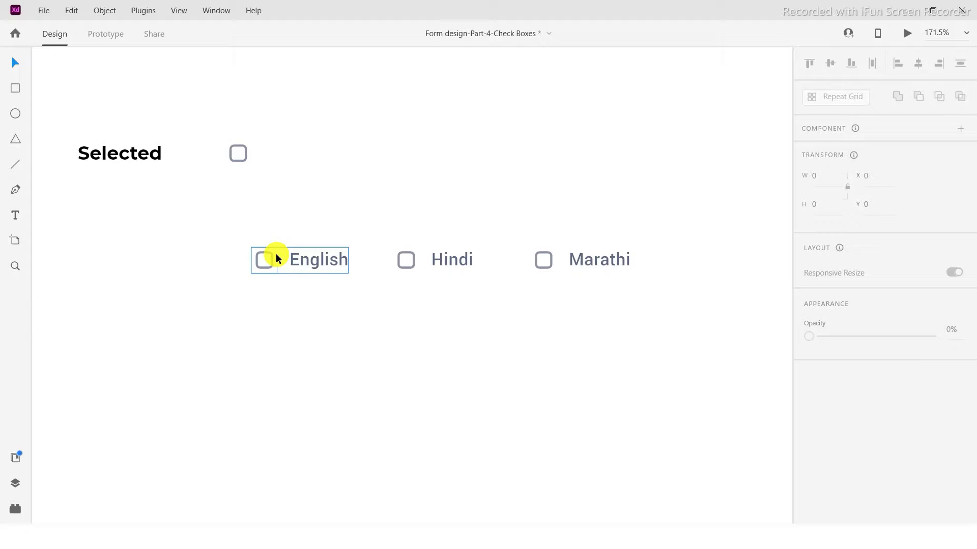
Switch the English and Hindi check boxes to the Selected state and save the document.
double_click(262, 256)
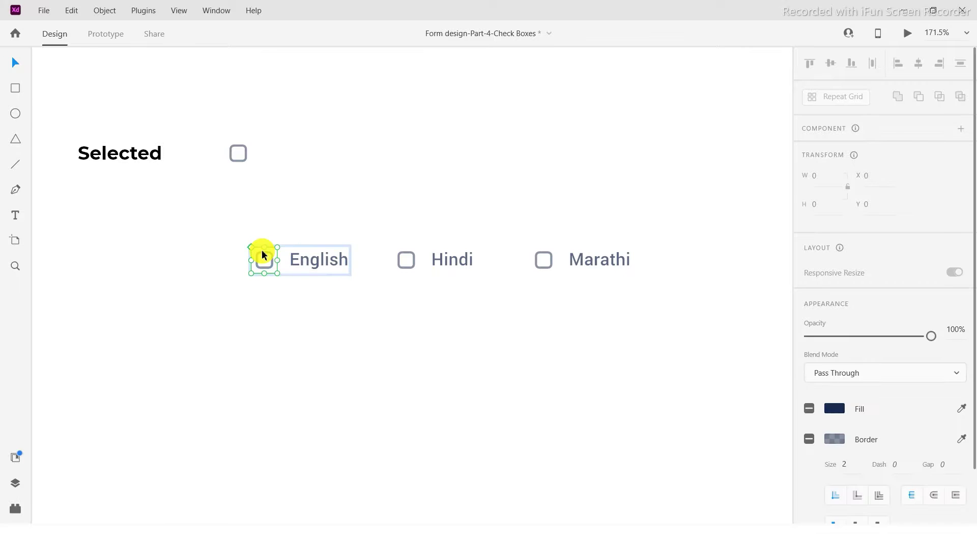
left_click(830, 171)
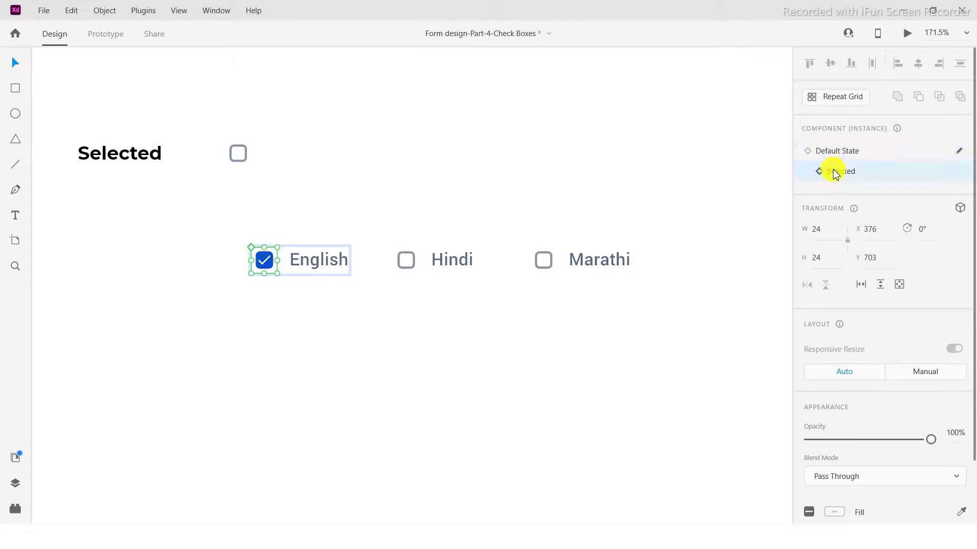
left_click(407, 256)
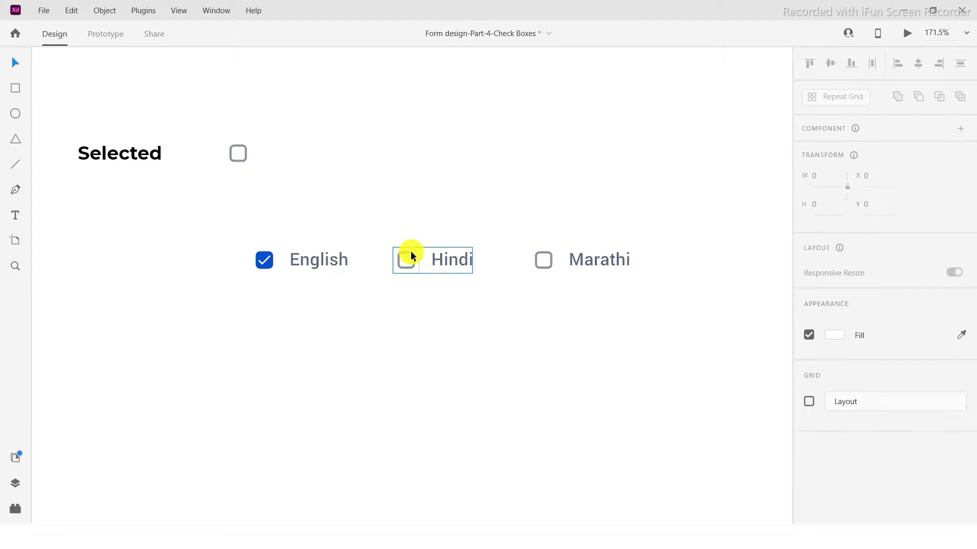
double_click(409, 257)
left_click(857, 171)
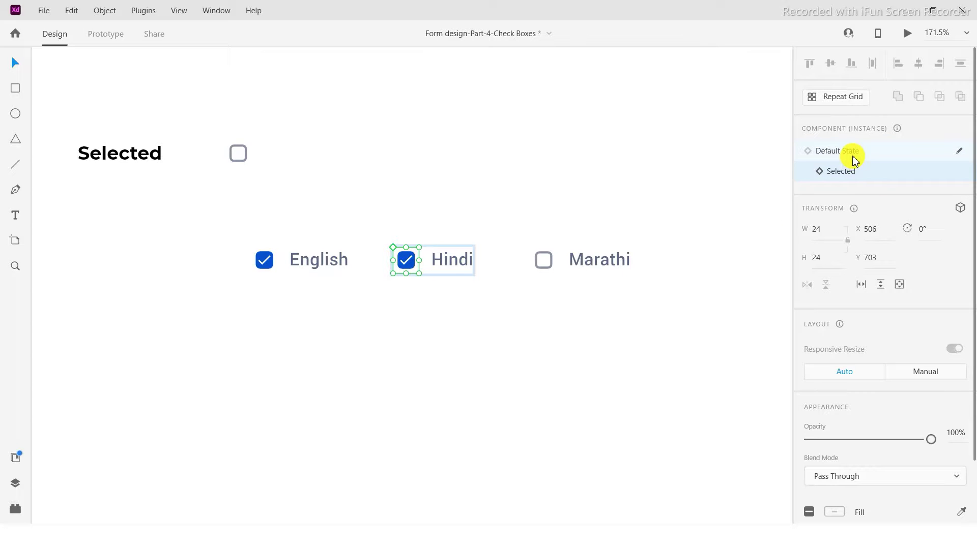
left_click(486, 154)
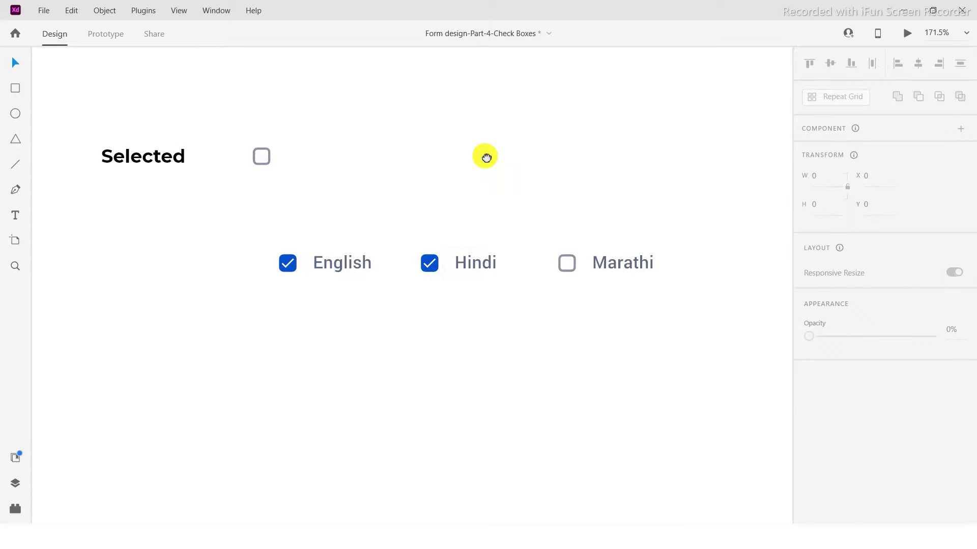
key("ctrl+s")
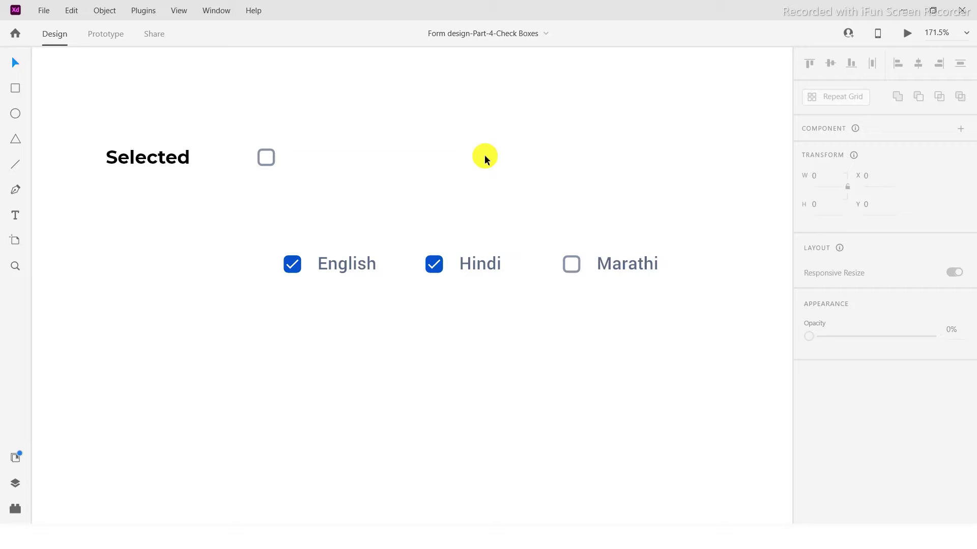
scroll(287, 255, "up", 5)
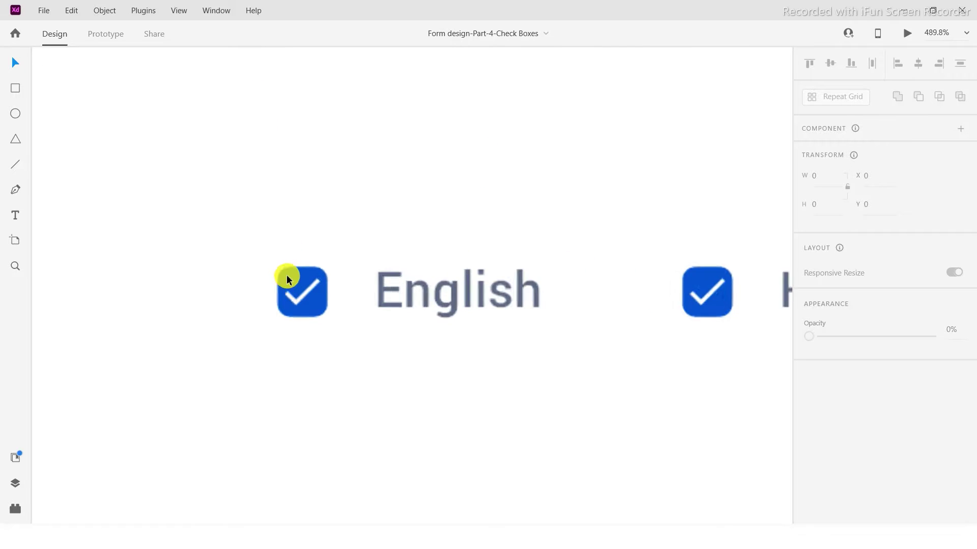
left_click_drag(359, 394, 326, 273)
left_click(338, 373)
left_click_drag(275, 111, 275, 280)
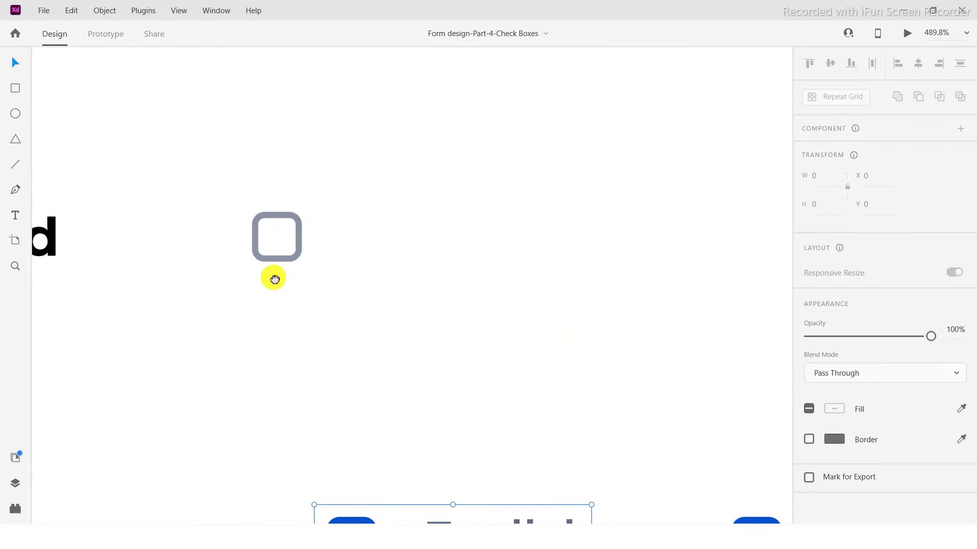
scroll(262, 227, "up", 1)
scroll(262, 226, "up", 3)
double_click(282, 232)
double_click(282, 232)
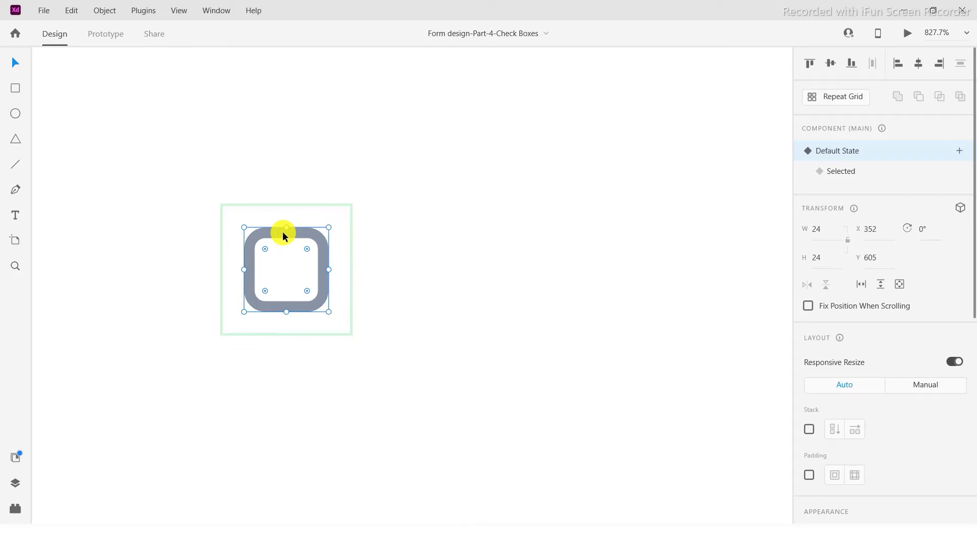
scroll(865, 324, "down", 5)
key("Escape")
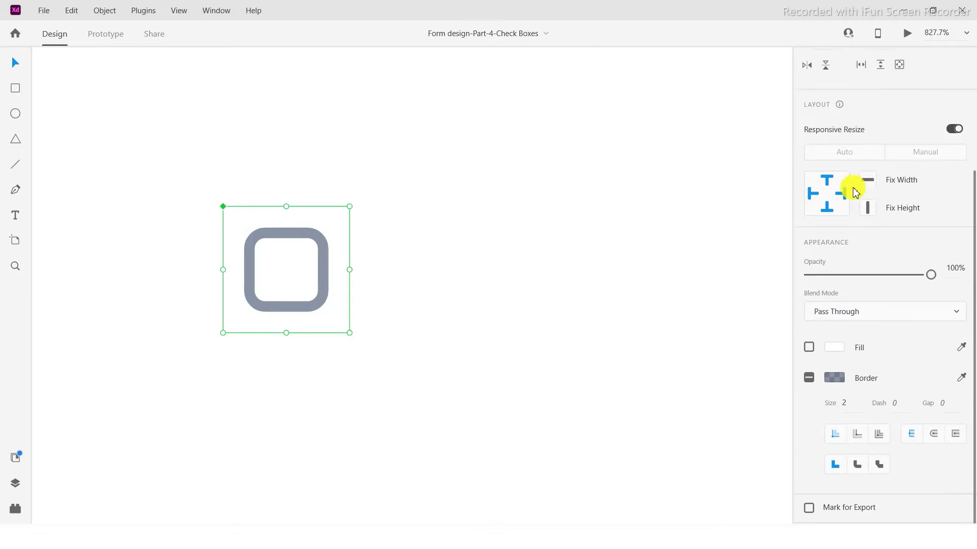
key("Escape")
Switch the main check box component to its Selected state and select the blue square inside it.
left_click(305, 230)
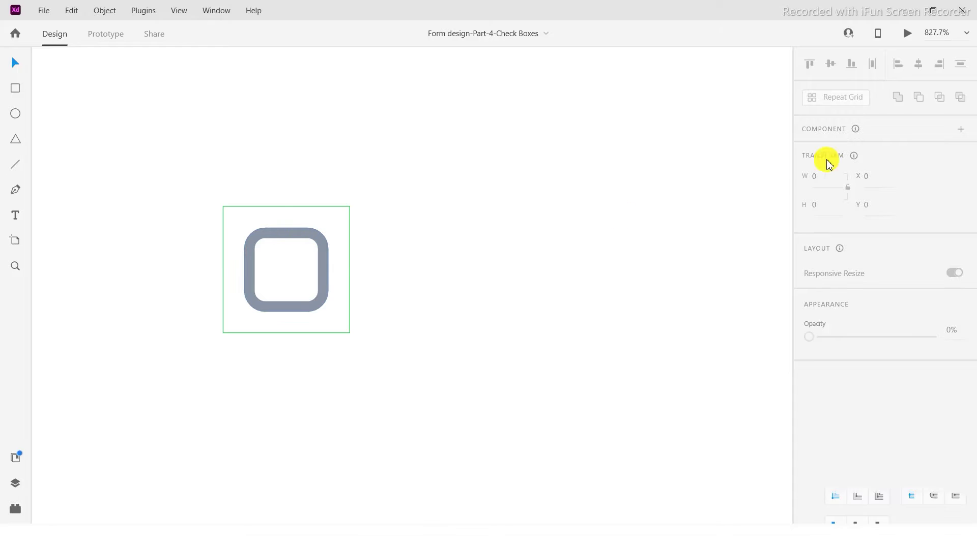
left_click(848, 174)
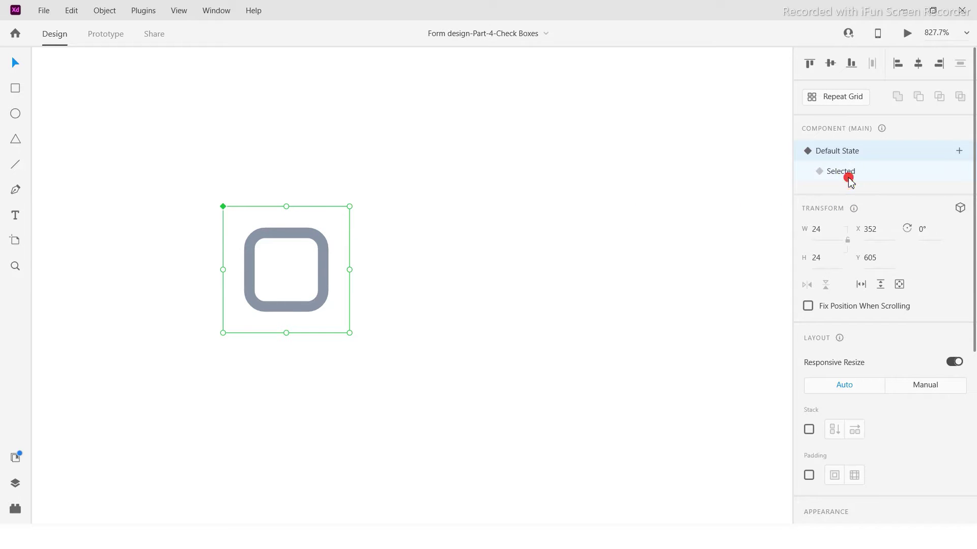
double_click(260, 239)
left_click_drag(360, 265, 383, 157)
scroll(869, 433, "down", 5)
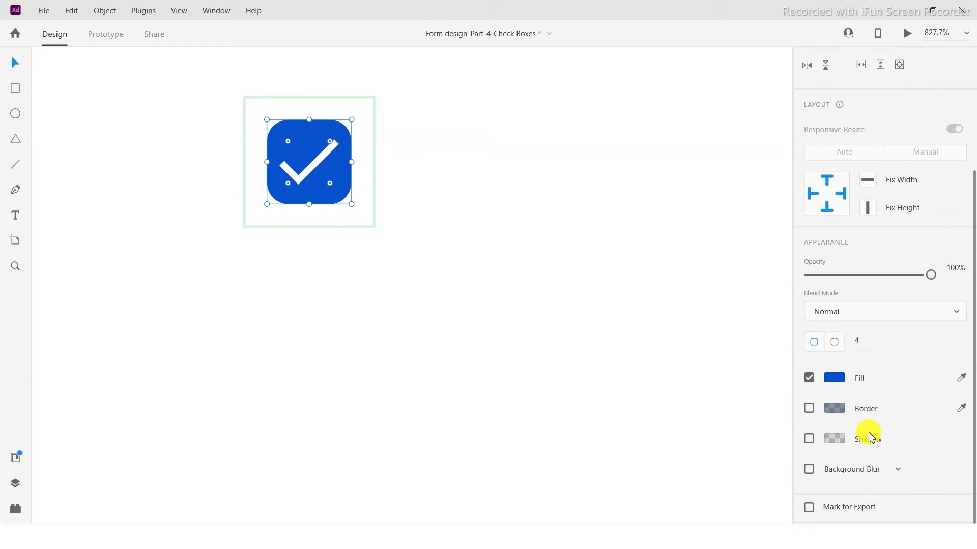
Add a shadow to the blue square with a Y offset of 0 and a blur of 4.
left_click(810, 440)
left_click(833, 439)
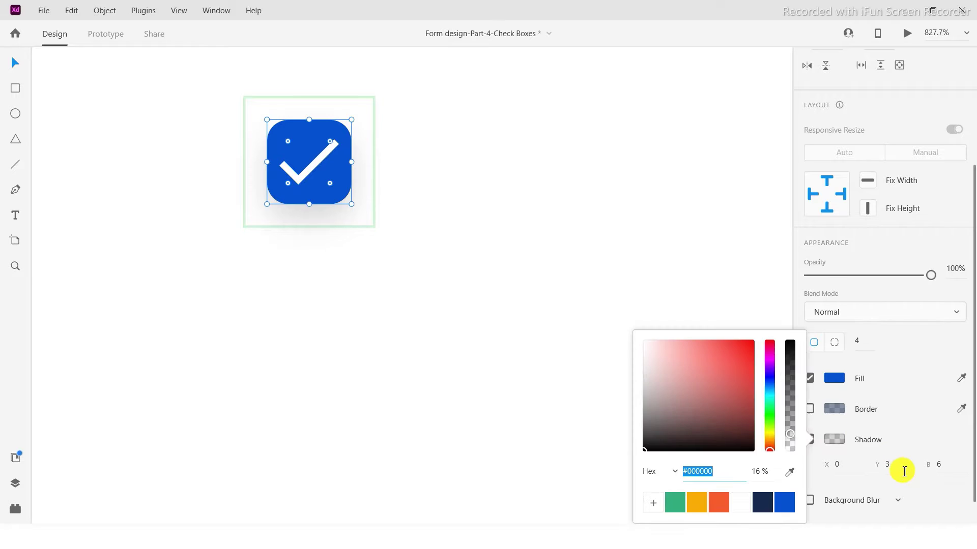
left_click(903, 470)
type("0")
key("Return")
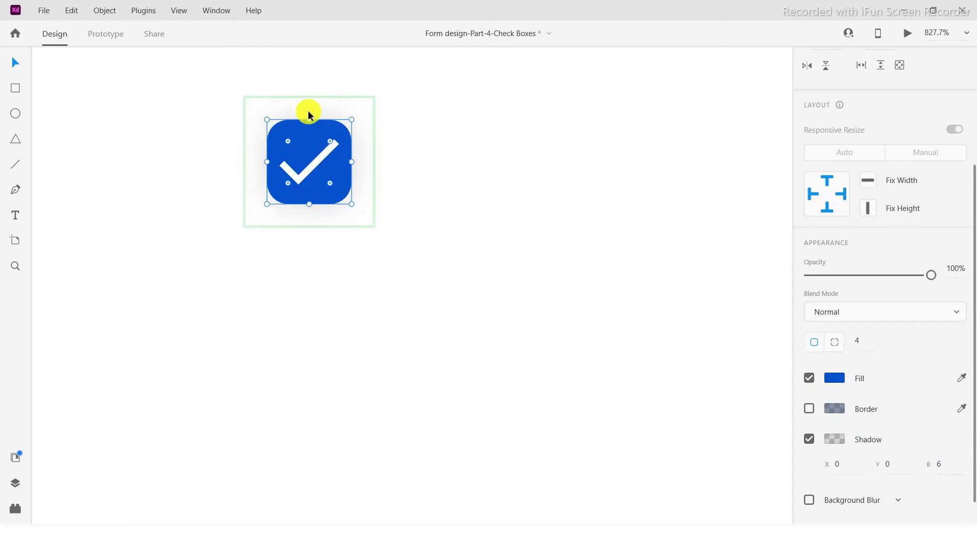
type("4")
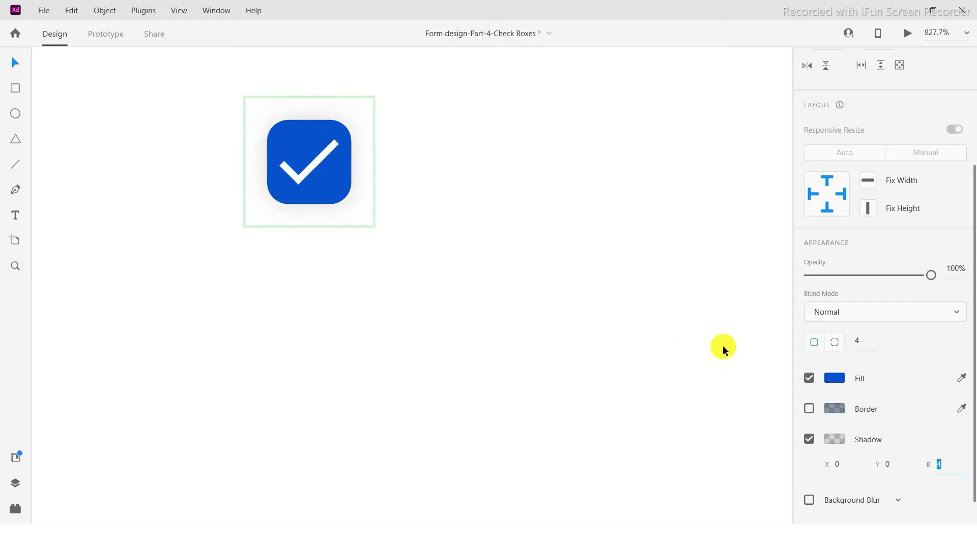
key("Return")
Set the blue square's shadow colour to #0052CC at 22% opacity.
left_click(835, 447)
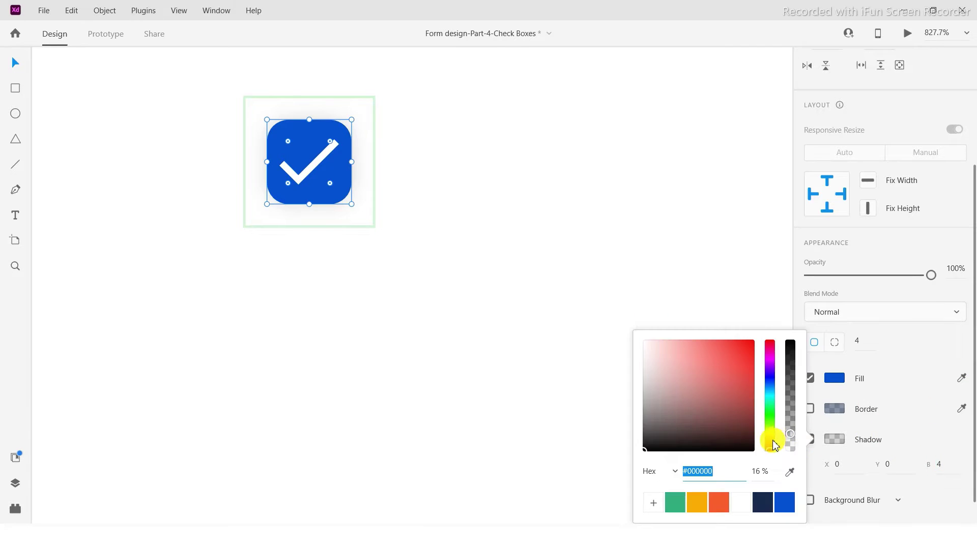
left_click(786, 508)
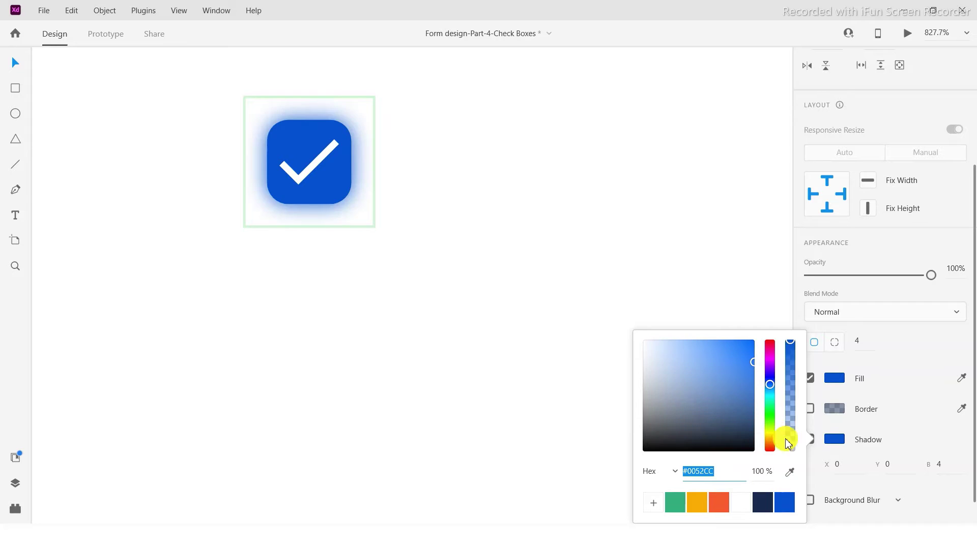
mouse_move(790, 435)
left_mouse_down()
mouse_move(781, 425)
mouse_move(789, 359)
mouse_move(796, 440)
mouse_move(796, 430)
left_mouse_up()
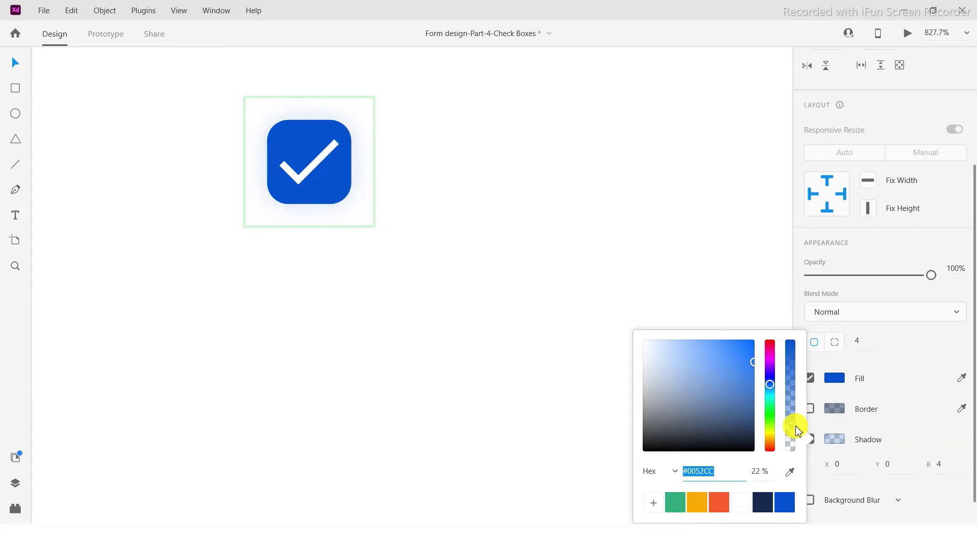
left_click(395, 267)
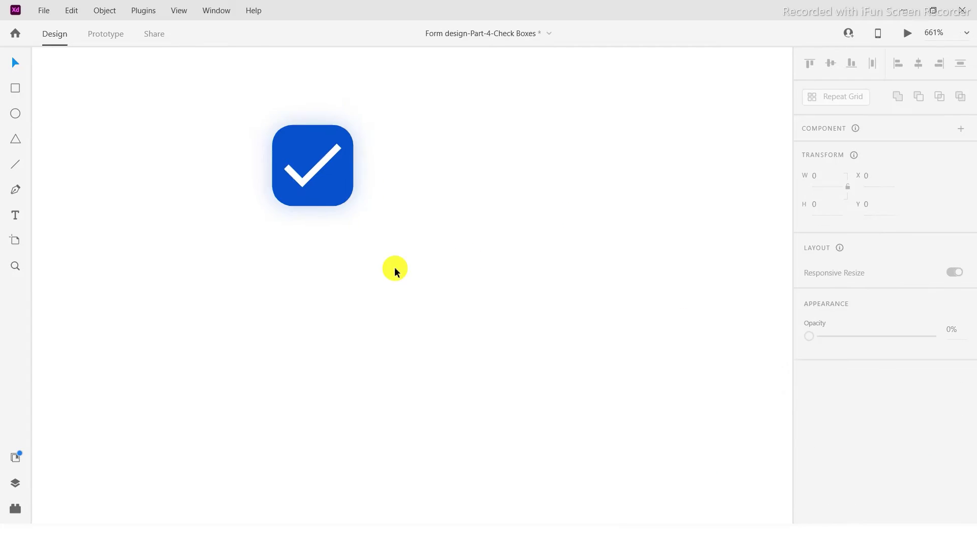
scroll(395, 267, "down", 5)
scroll(395, 347, "up", 3)
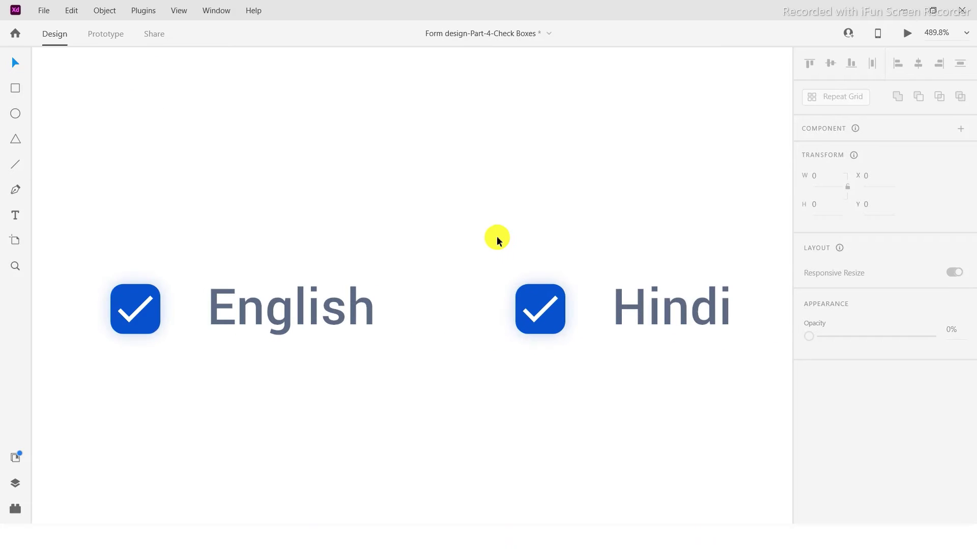
scroll(554, 224, "down", 2)
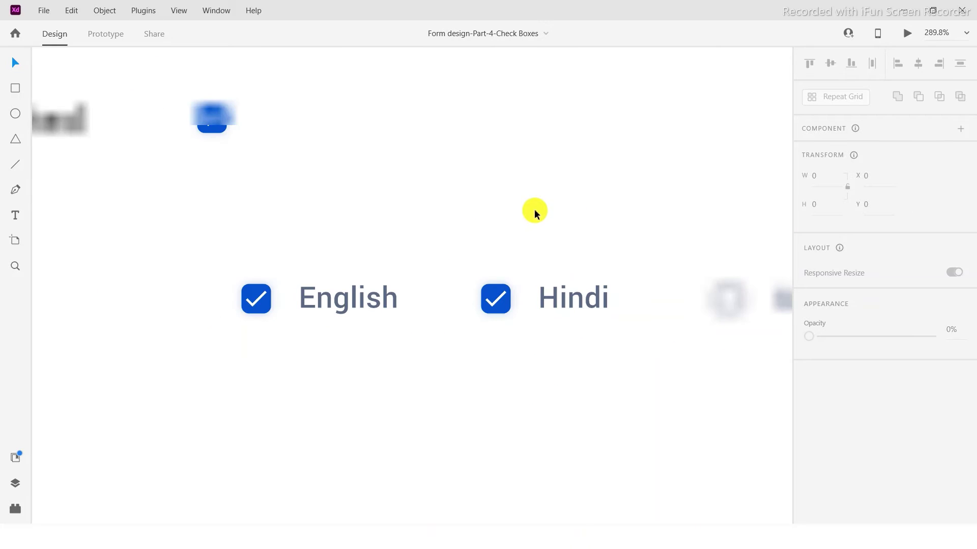